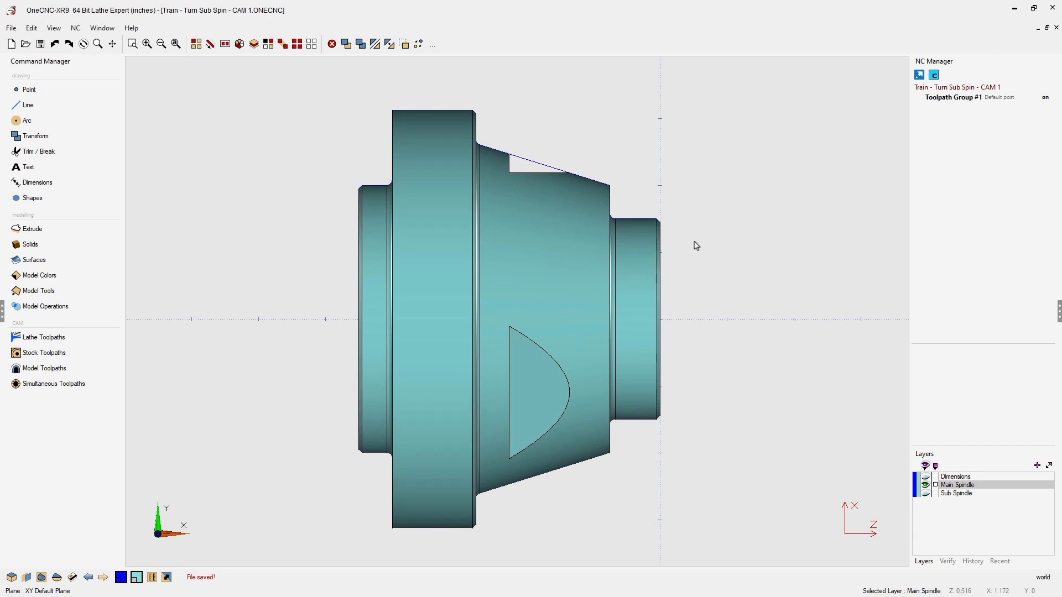
Show the Sub Spindle layer alone to compare part orientations, then return to showing only the Main Spindle layer
{"action": "left_click", "coordinate": [926, 486]}
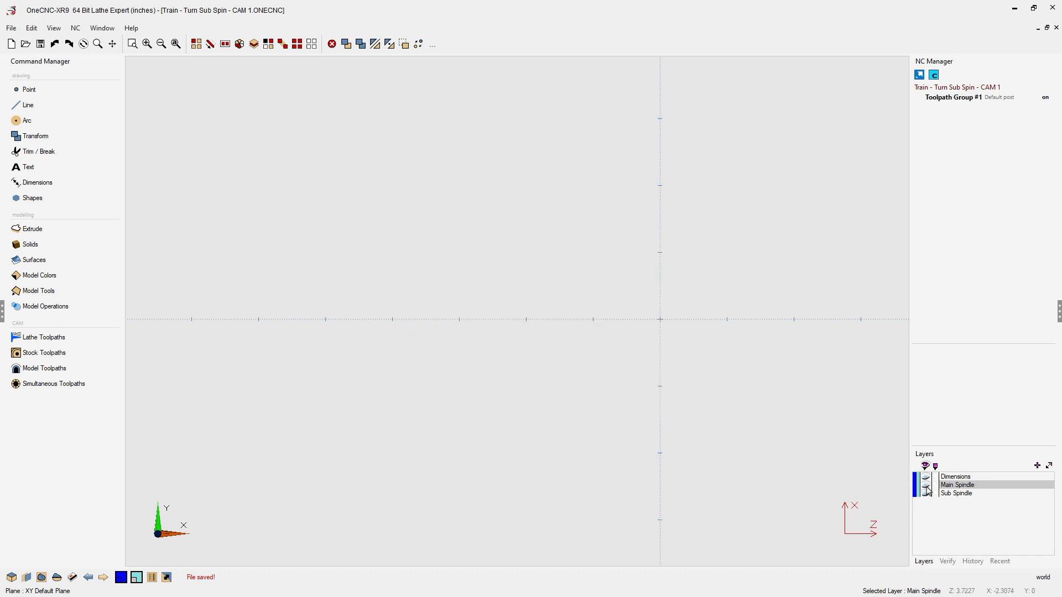
{"action": "left_click", "coordinate": [926, 494]}
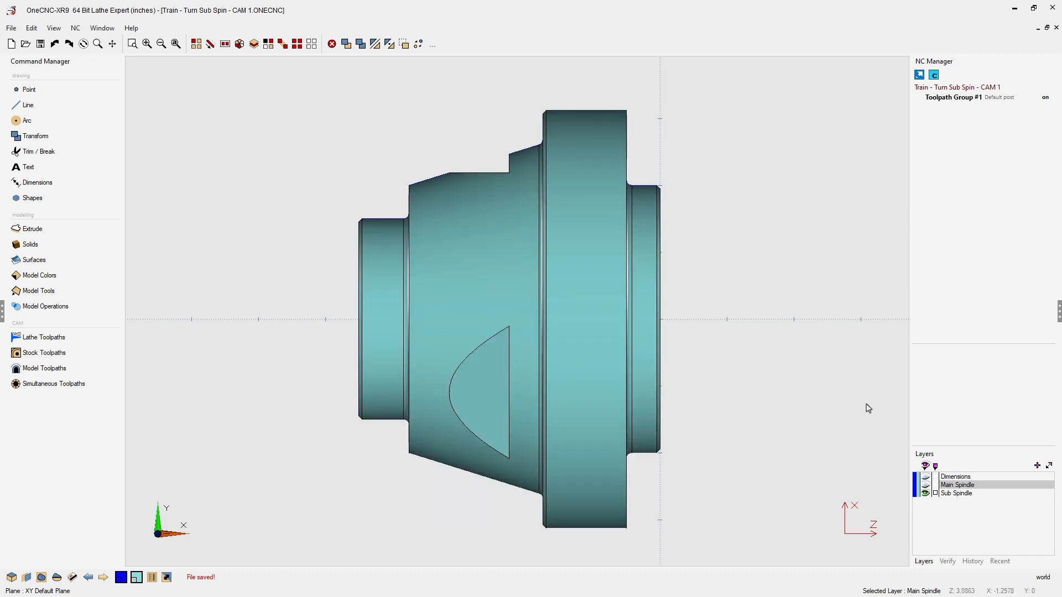
{"action": "left_click", "coordinate": [926, 485]}
{"action": "left_click", "coordinate": [926, 493]}
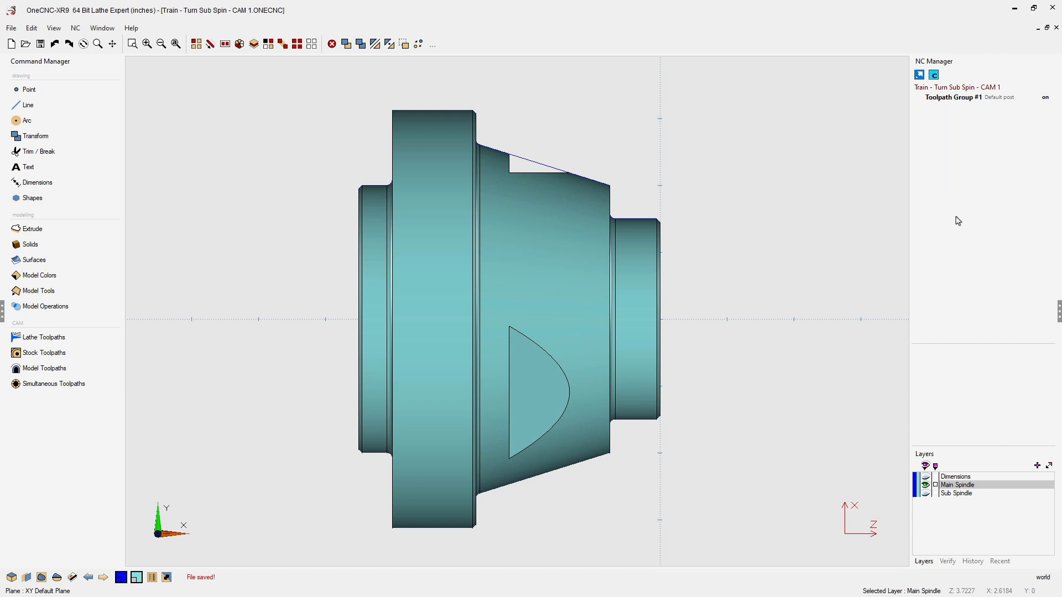
Rename the existing toolpath group as Main Spindle
{"action": "double_click", "coordinate": [963, 98]}
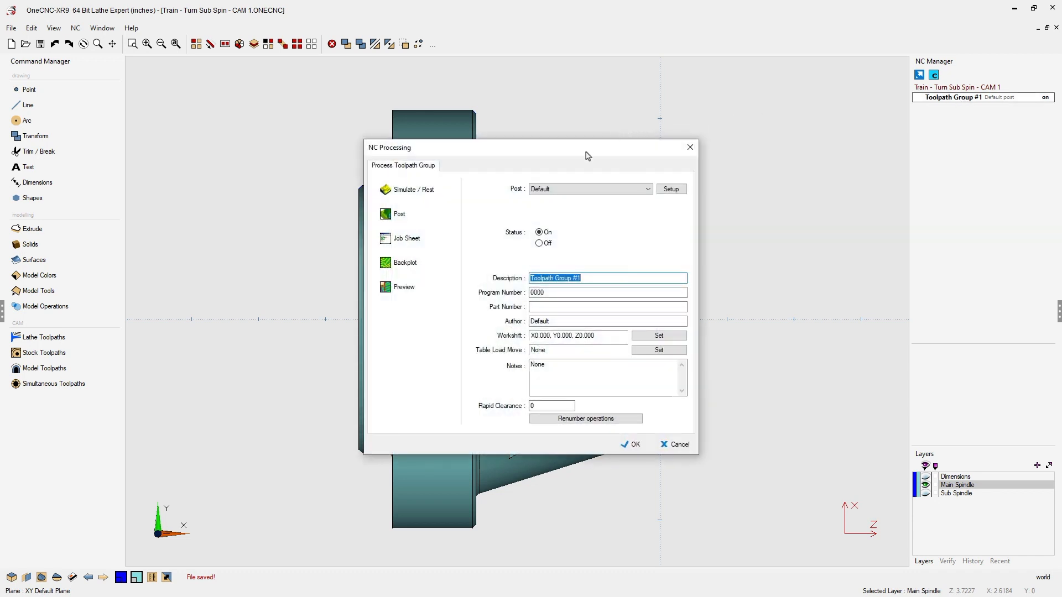
{"action": "left_click_drag", "start_coordinate": [585, 154], "coordinate": [353, 75]}
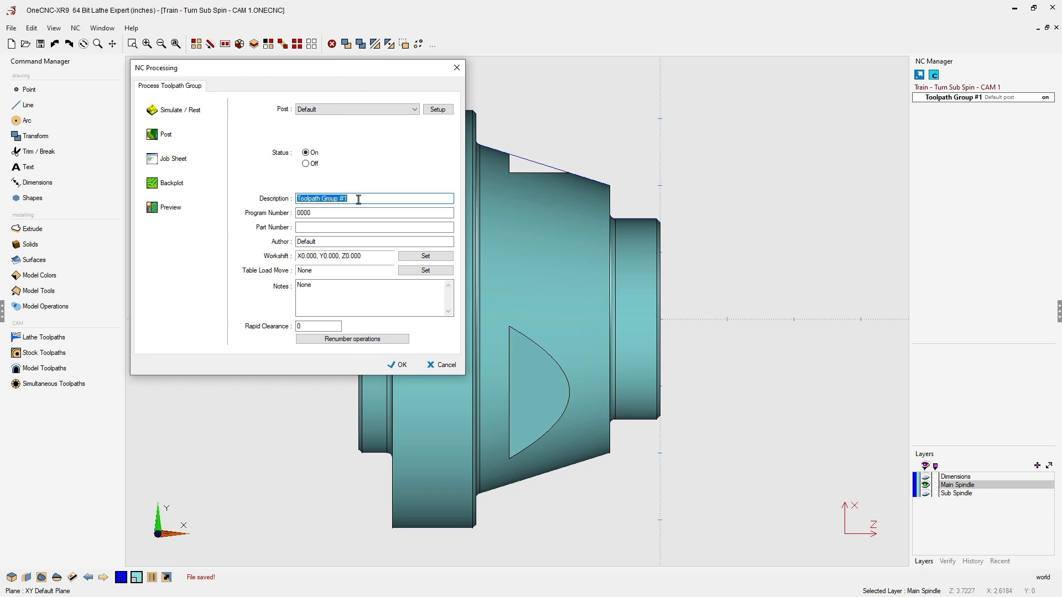
{"action": "type", "text": "Main Spindle"}
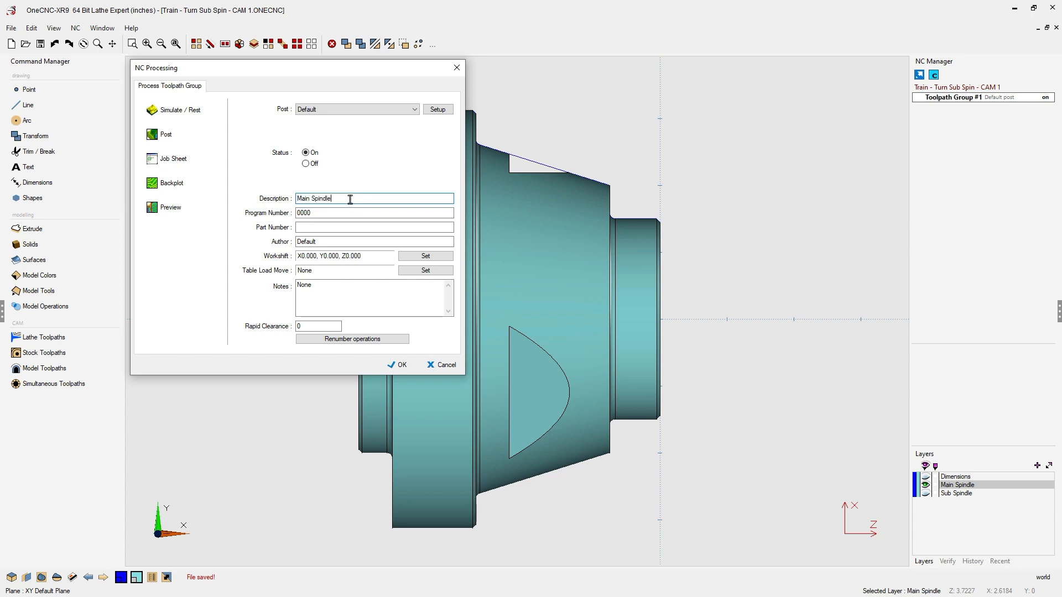
{"action": "left_click", "coordinate": [402, 365]}
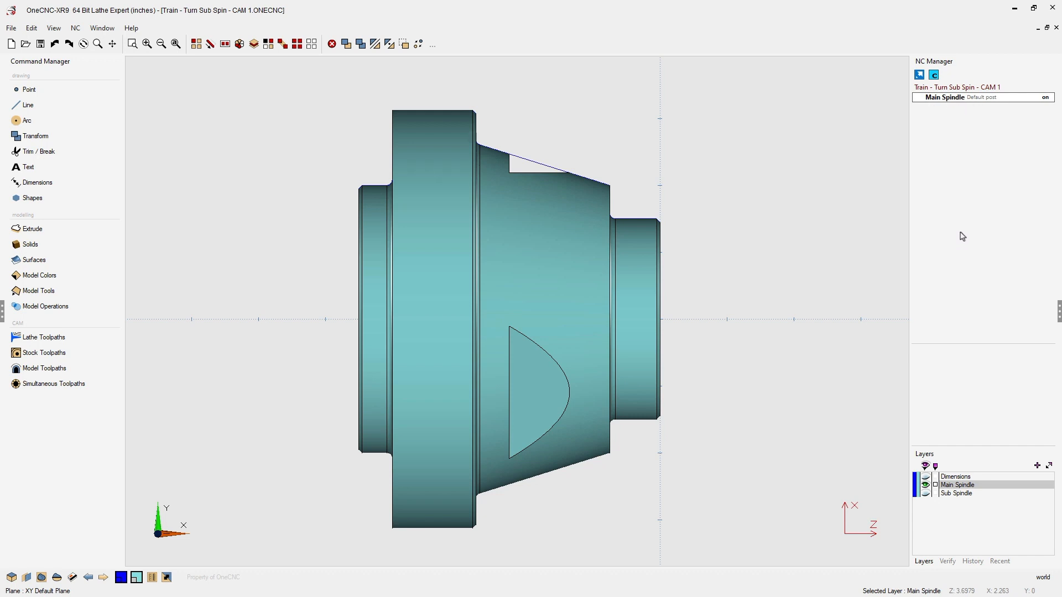
Create a second toolpath group and name it Sub Spindle
{"action": "right_click", "coordinate": [952, 136]}
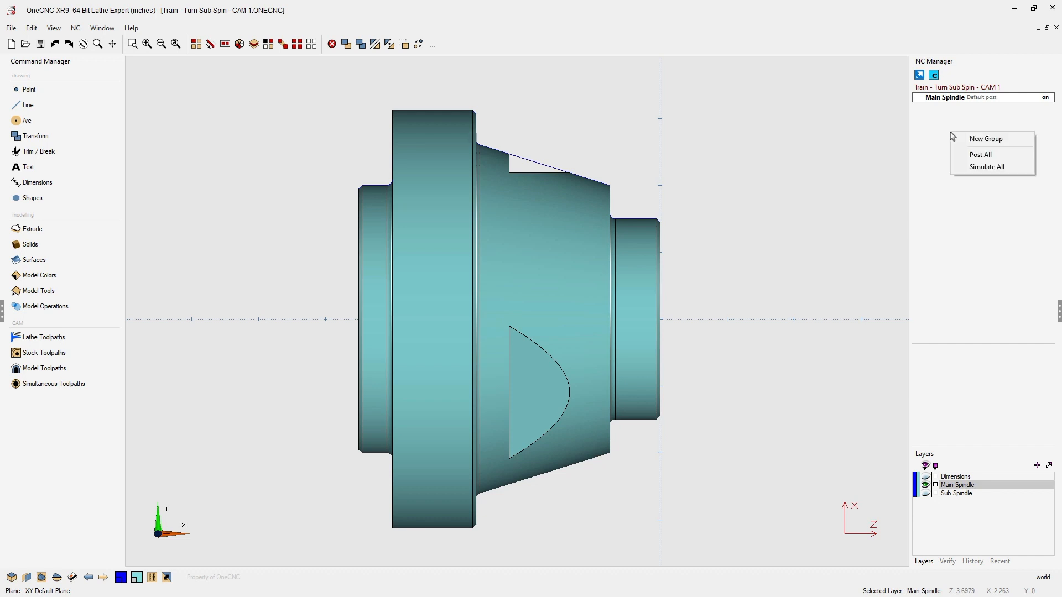
{"action": "left_click", "coordinate": [972, 140]}
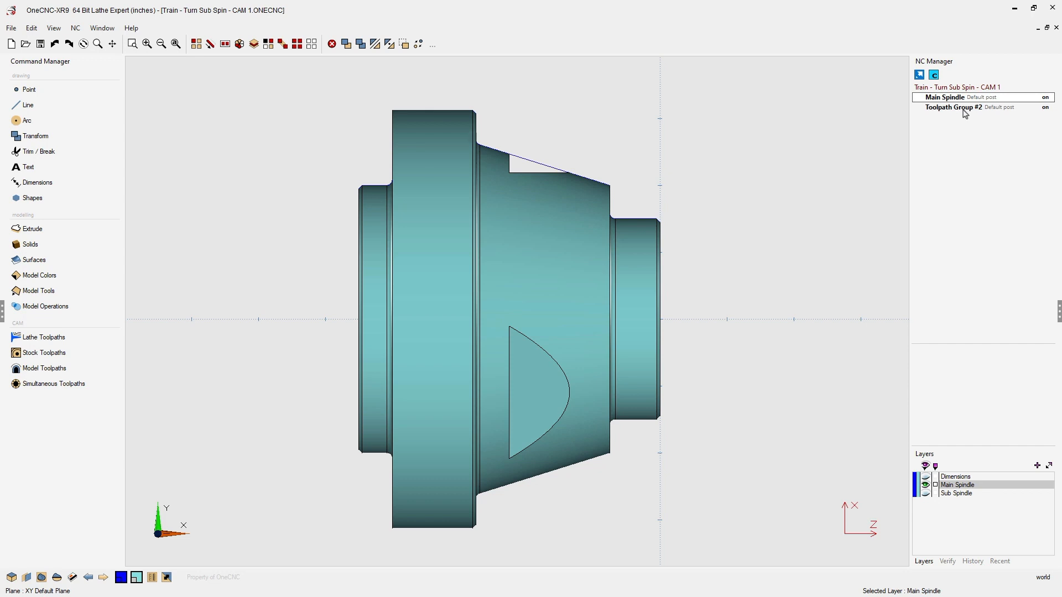
{"action": "left_click", "coordinate": [965, 109]}
{"action": "double_click", "coordinate": [965, 108]}
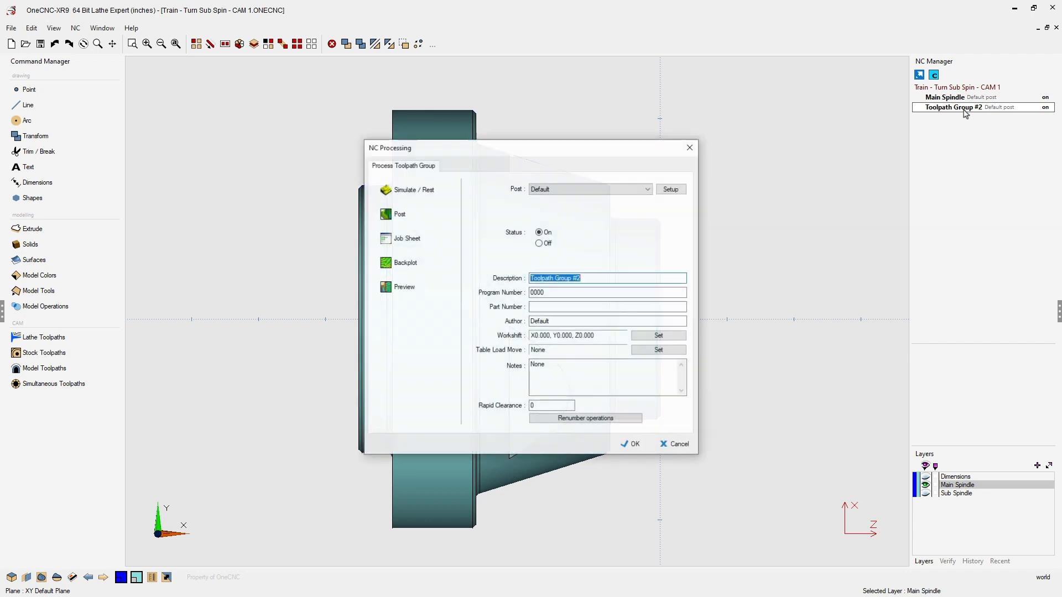
{"action": "left_click_drag", "start_coordinate": [628, 149], "coordinate": [393, 69]}
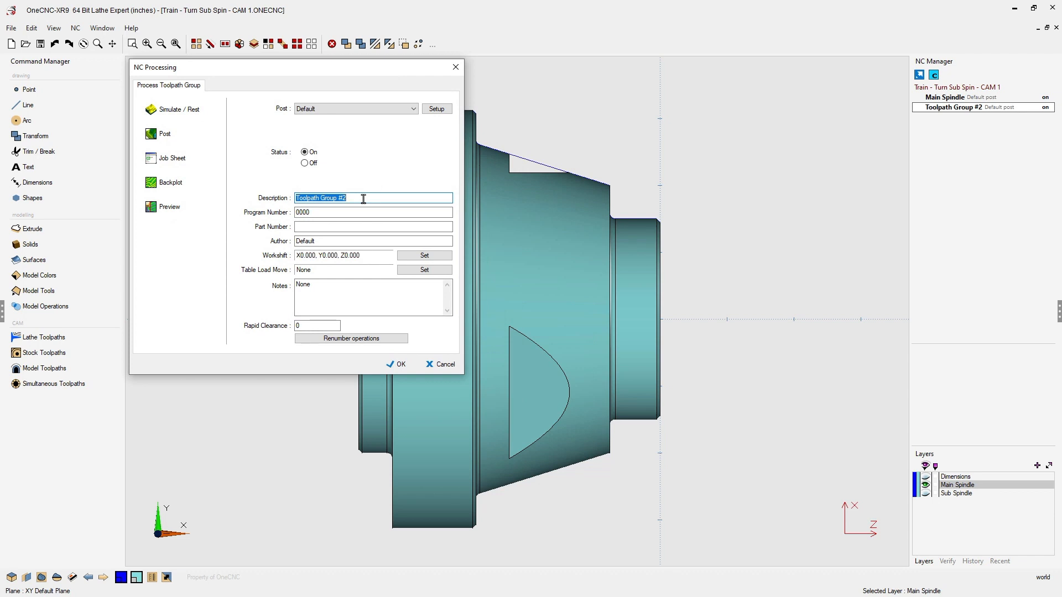
{"action": "type", "text": "Sub Spindle"}
{"action": "left_click", "coordinate": [399, 364]}
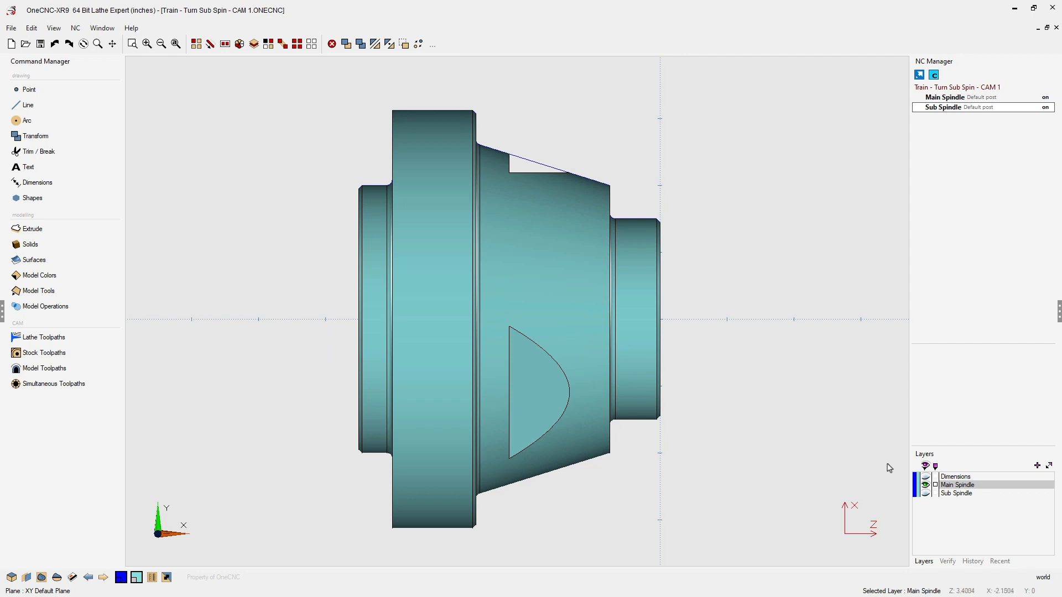
Keep only the Main Spindle layer visible and activate the Main Spindle toolpath group
{"action": "left_click", "coordinate": [925, 485]}
{"action": "left_click", "coordinate": [926, 485]}
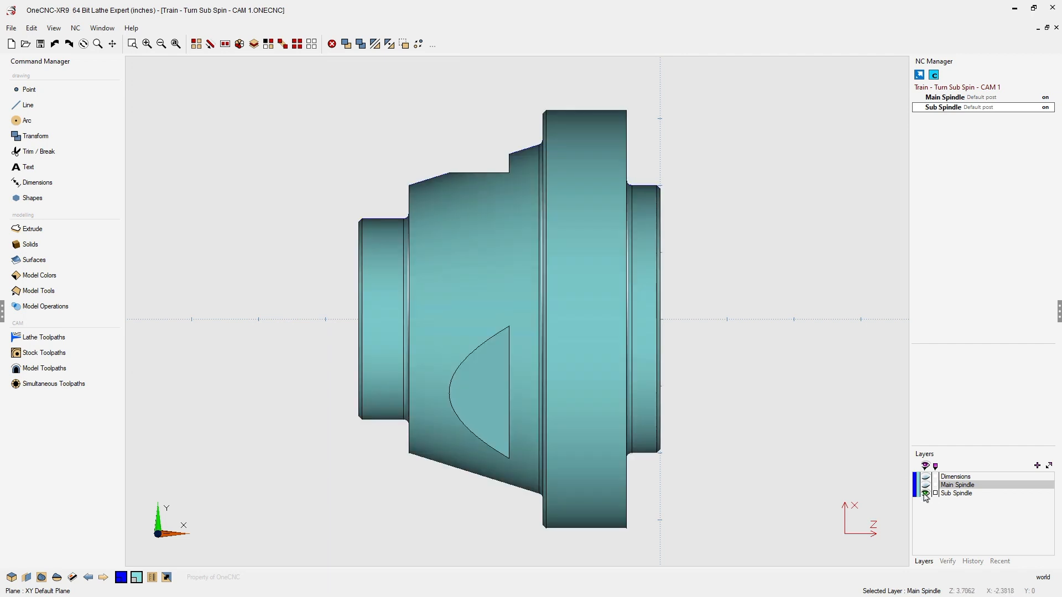
{"action": "left_click", "coordinate": [926, 486]}
{"action": "left_click", "coordinate": [926, 486]}
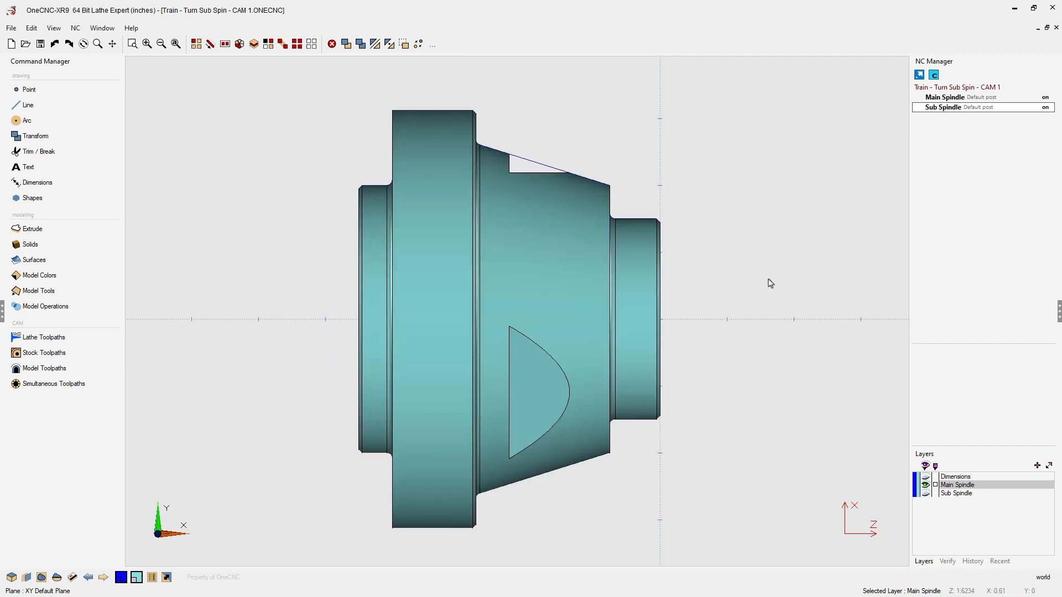
{"action": "left_click", "coordinate": [945, 98]}
{"action": "left_click", "coordinate": [947, 110]}
{"action": "left_click", "coordinate": [946, 98]}
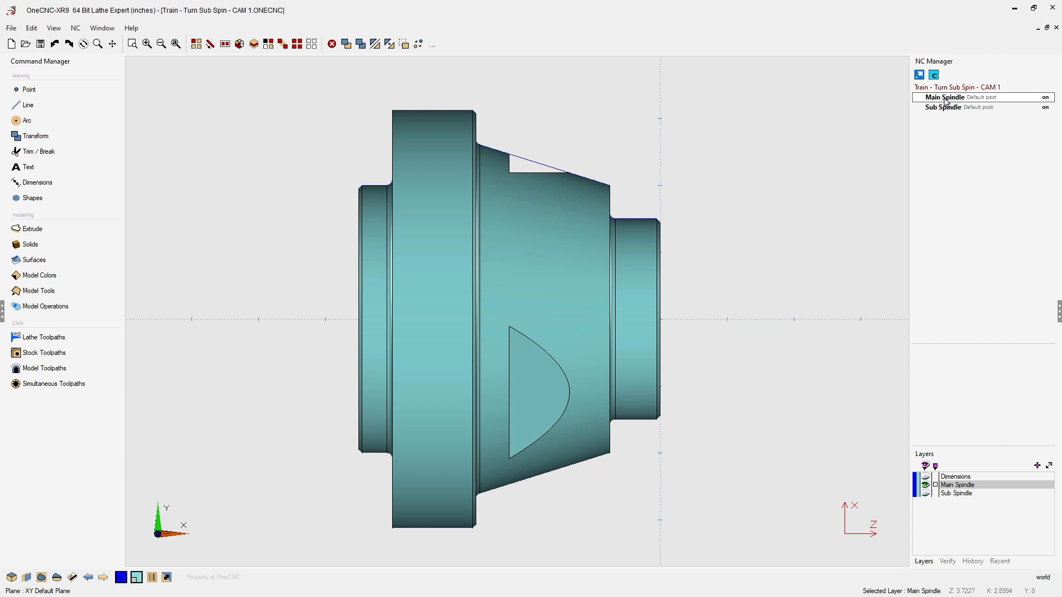
{"action": "right_click", "coordinate": [945, 100]}
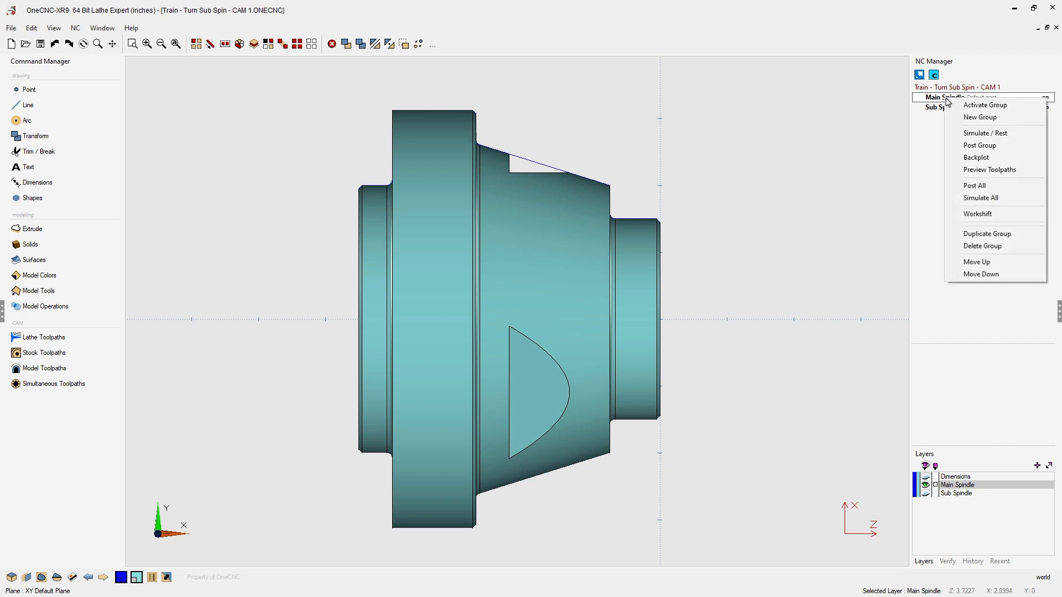
{"action": "left_click", "coordinate": [972, 105]}
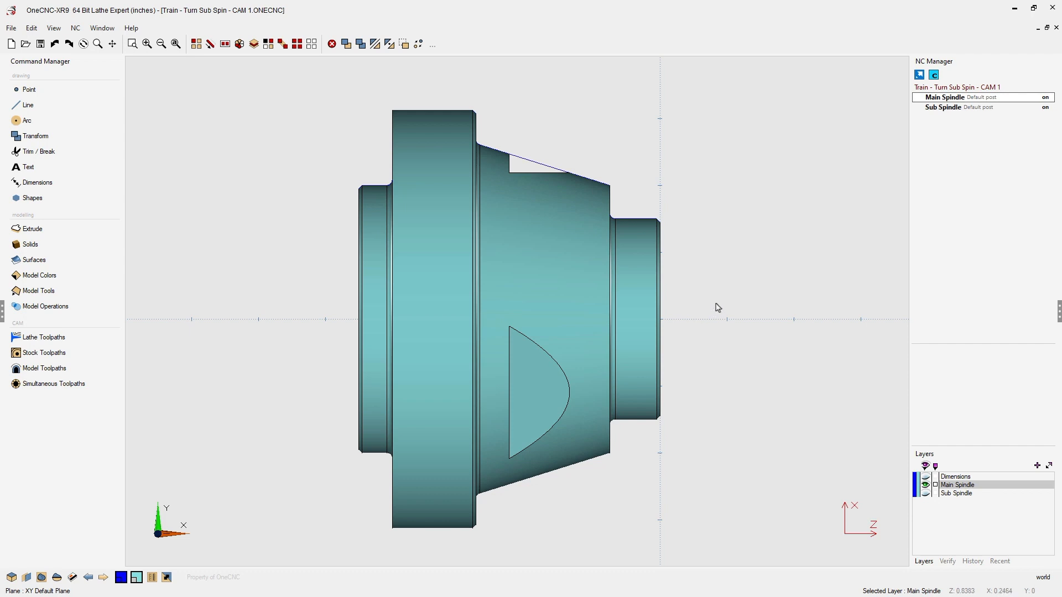
Select the solid model on the Main Spindle layer and blank it, leaving only the wireframe profile
{"action": "key", "text": "s"}
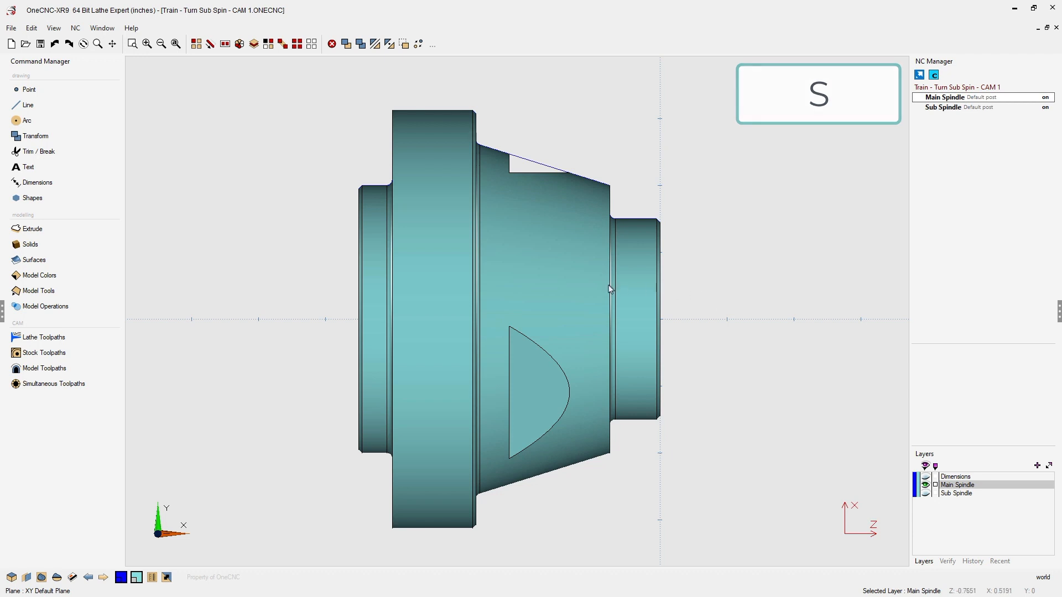
{"action": "key", "text": "s"}
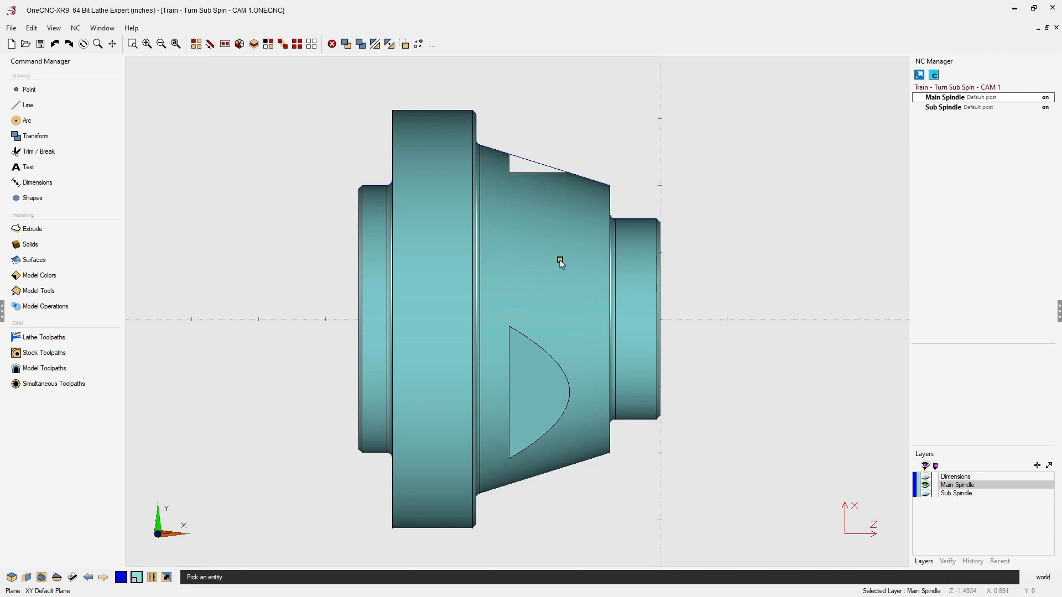
{"action": "left_click", "coordinate": [560, 261]}
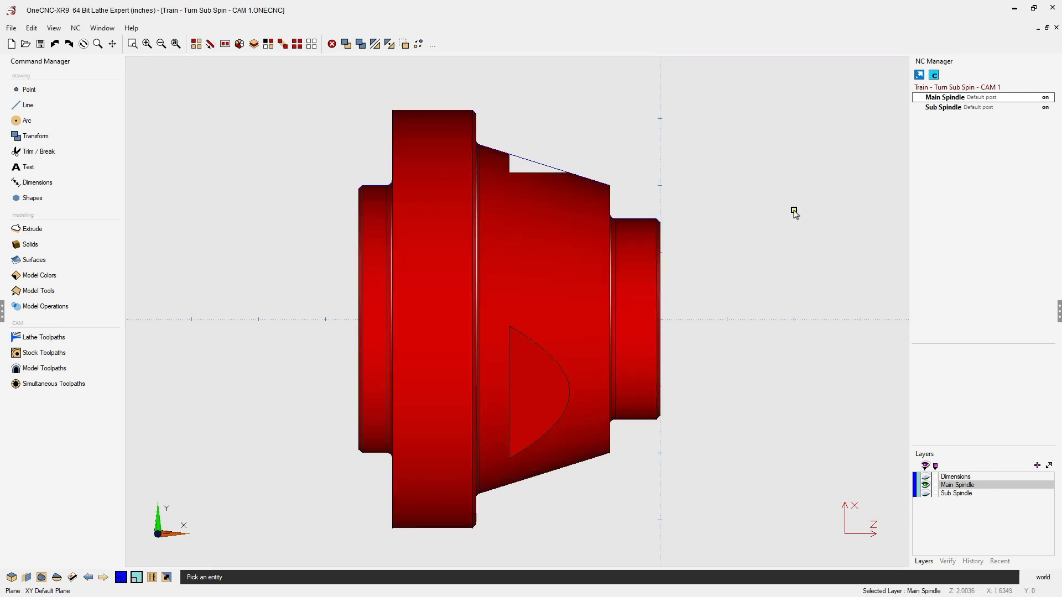
{"action": "key", "text": "b"}
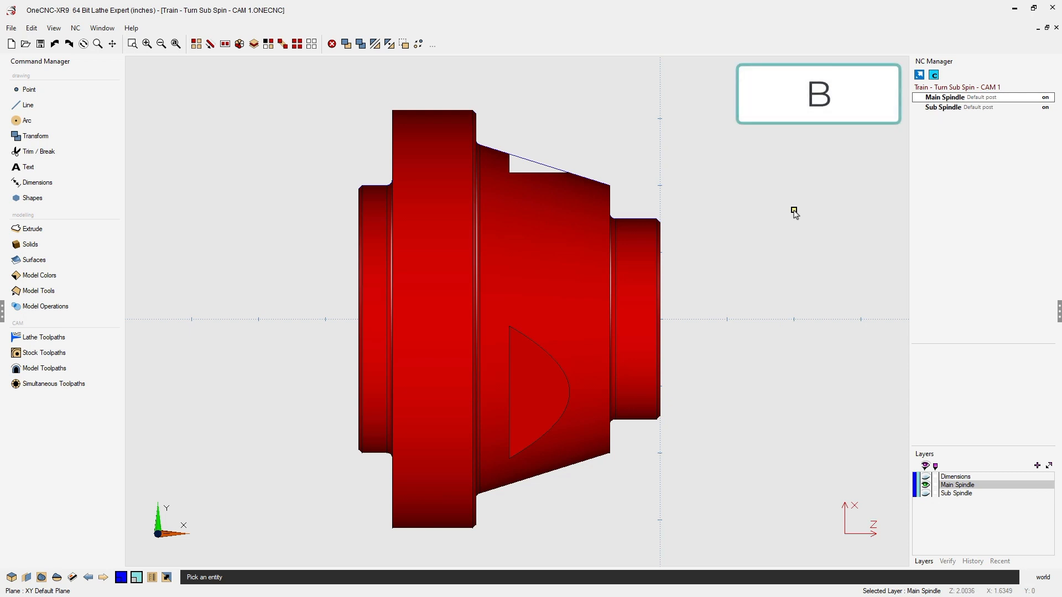
{"action": "key", "text": "b"}
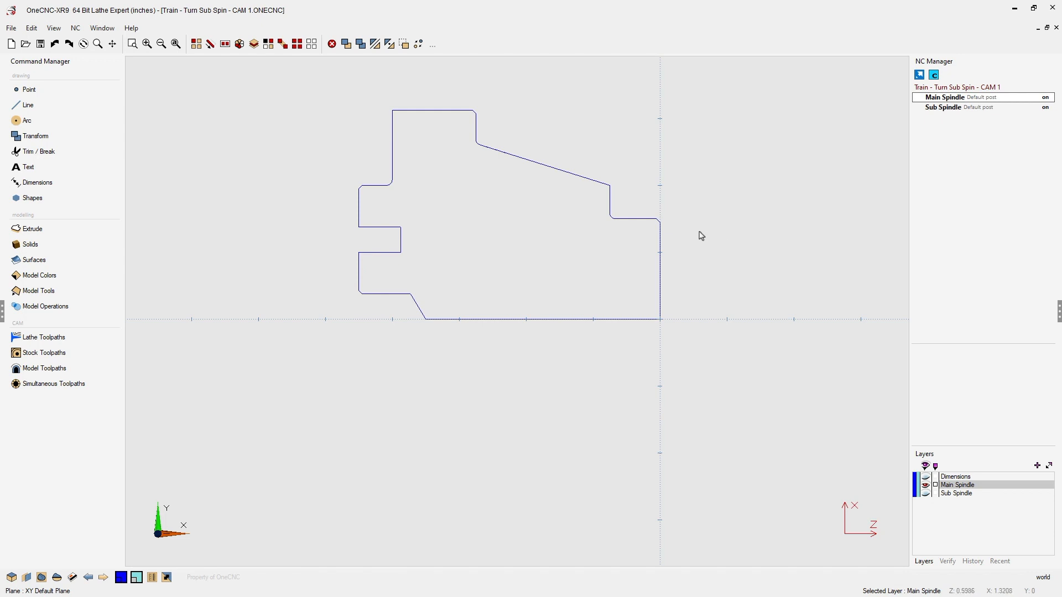
Start a Turn / face roughing toolpath on the profile, beginning at the front-end chamfer and running along the outer side
{"action": "scroll", "coordinate": [620, 251], "scroll_direction": "up", "scroll_amount": 4}
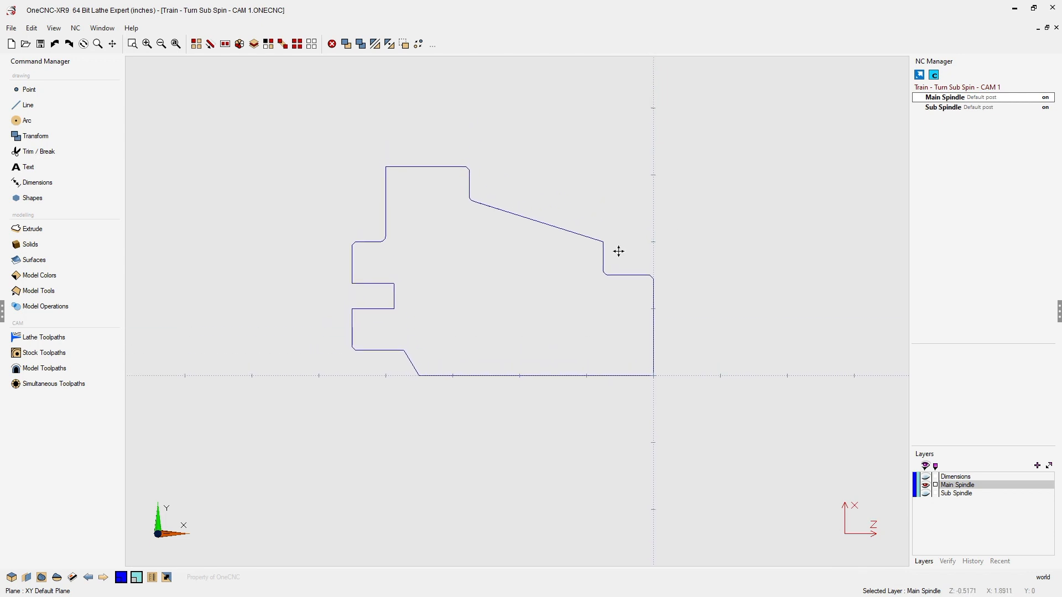
{"action": "middle_click_drag", "start_coordinate": [633, 291], "coordinate": [671, 259]}
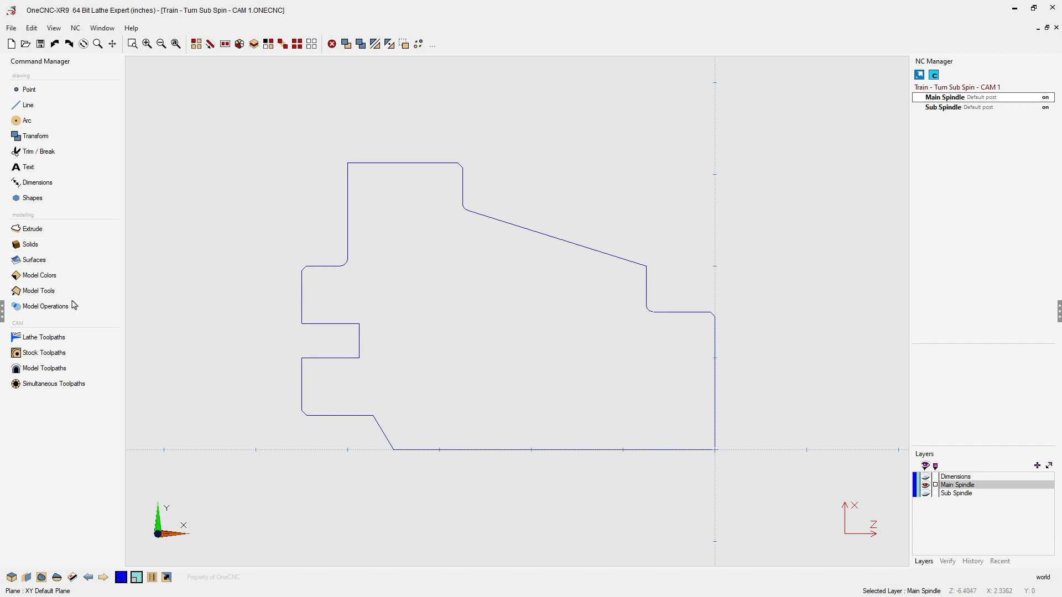
{"action": "left_click", "coordinate": [55, 337]}
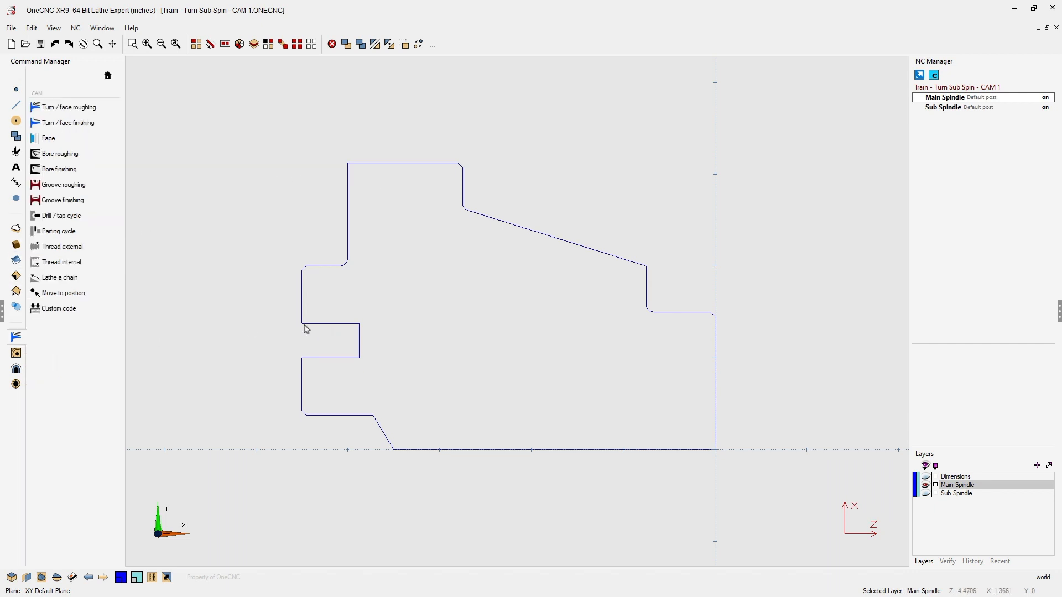
{"action": "left_click", "coordinate": [63, 109]}
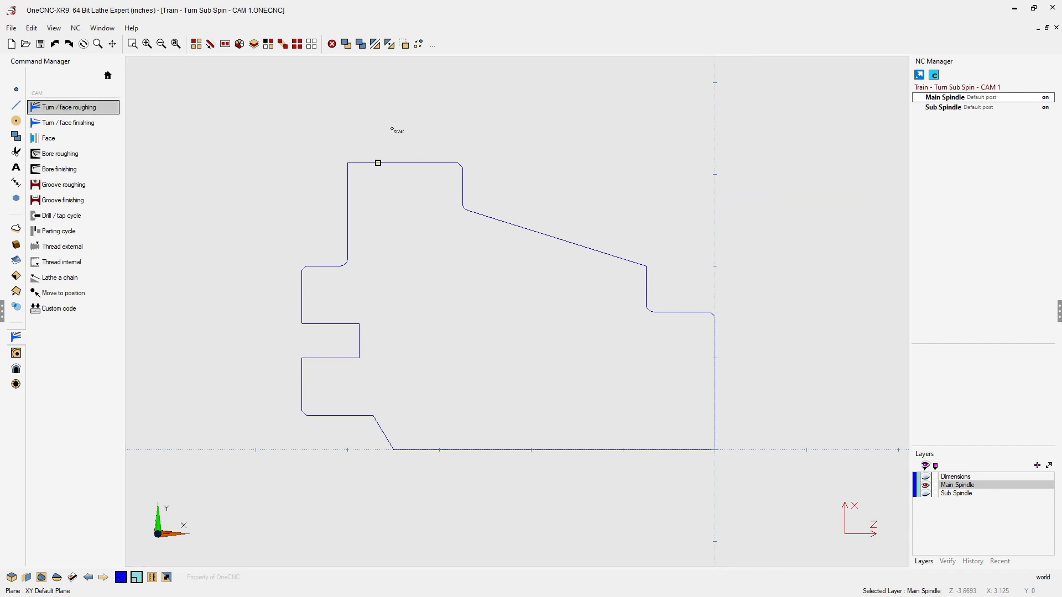
{"action": "scroll", "coordinate": [682, 252], "scroll_direction": "up", "scroll_amount": 2}
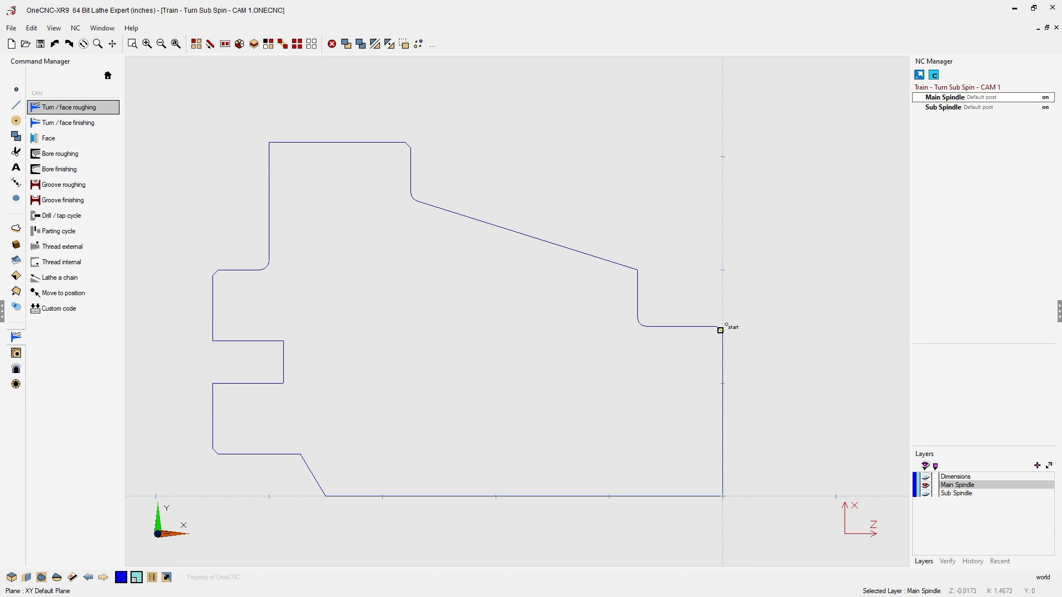
{"action": "left_click", "coordinate": [725, 326]}
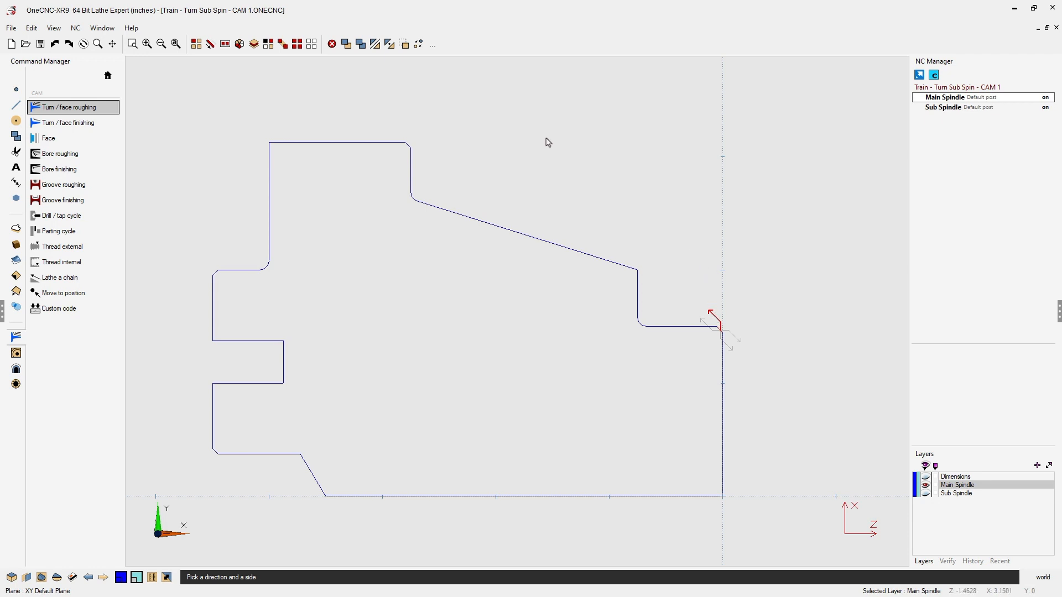
{"action": "left_click", "coordinate": [718, 324]}
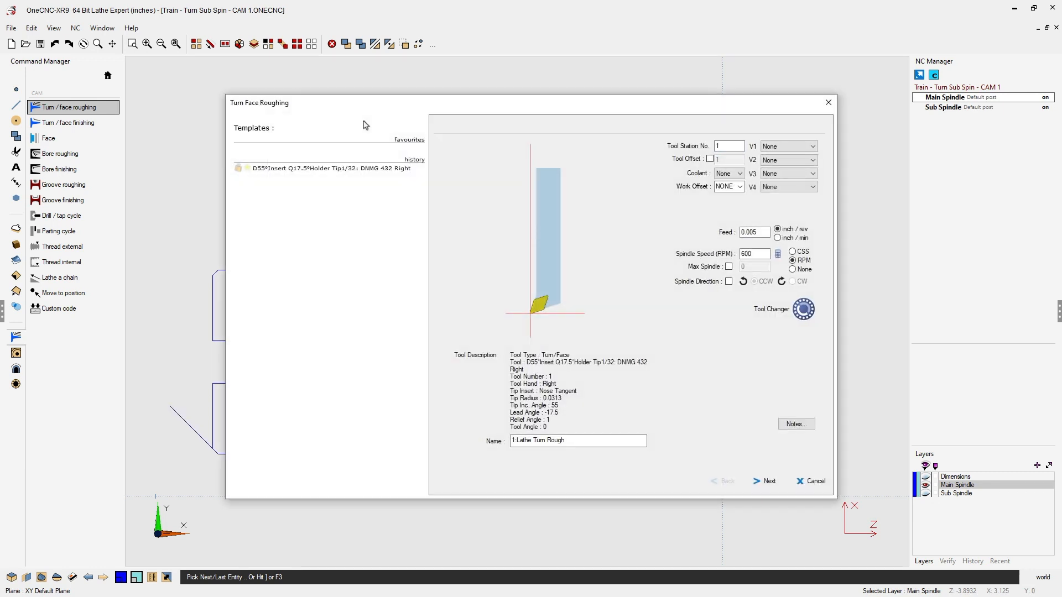
{"action": "left_click_drag", "start_coordinate": [460, 109], "coordinate": [363, 74]}
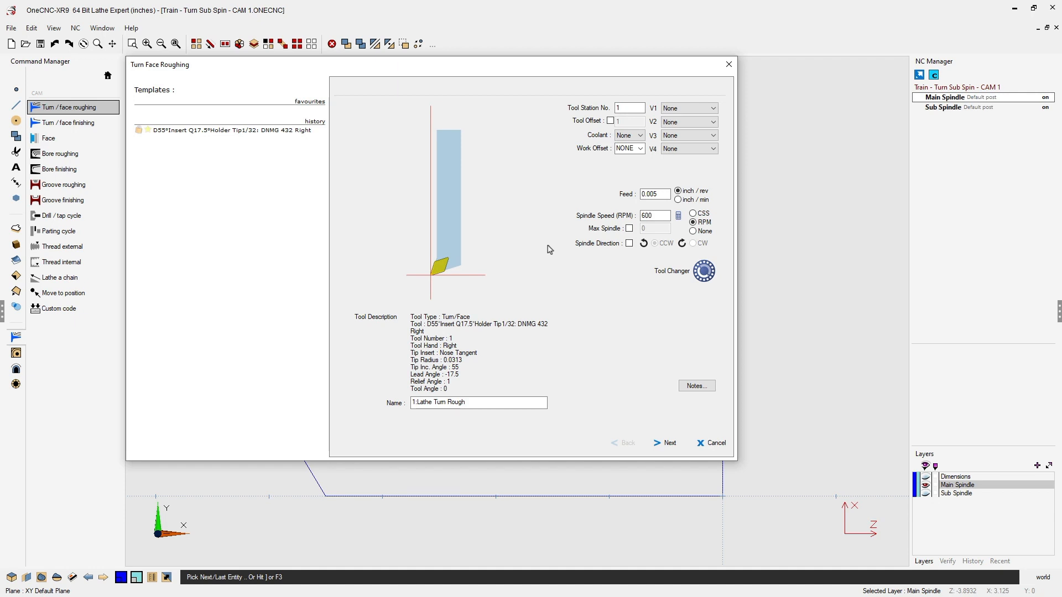
{"action": "left_click", "coordinate": [450, 221]}
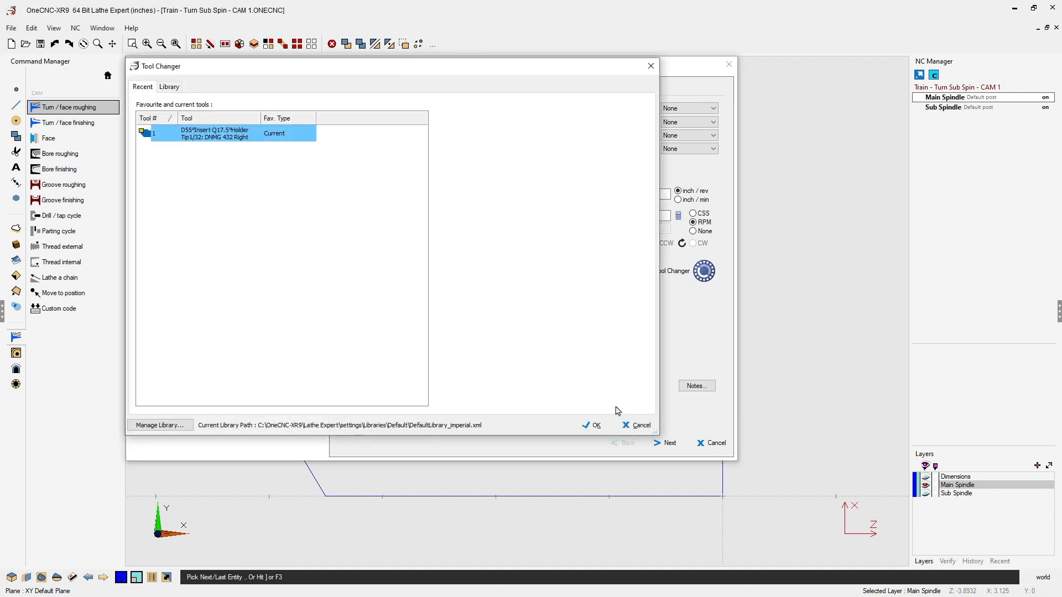
{"action": "left_click", "coordinate": [639, 427]}
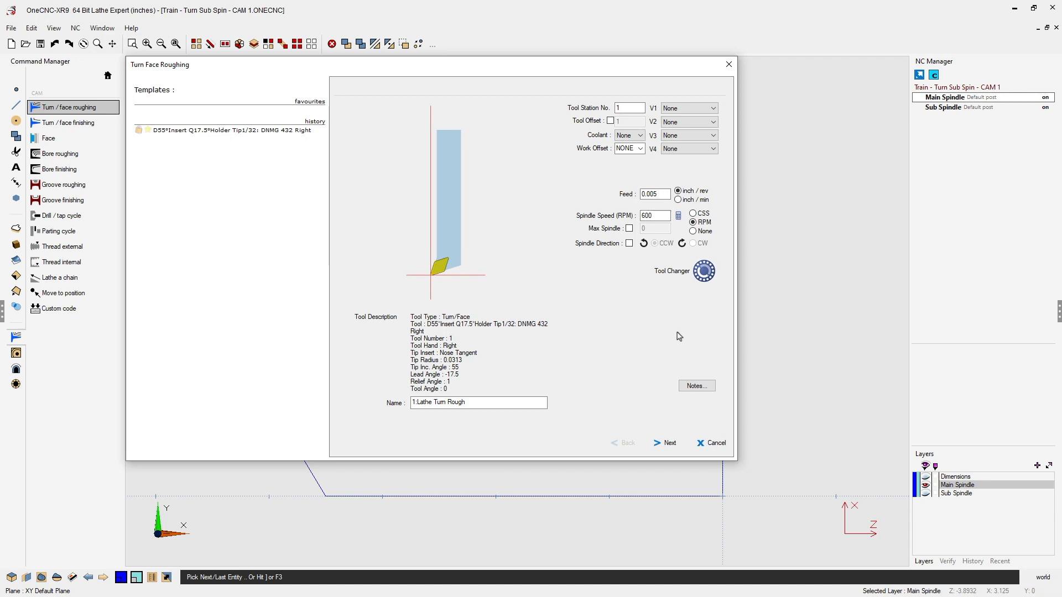
Browse the tool library's Bore, Groove, Drill, Part and Thread External tools, returning to the Turn / Face list
{"action": "left_click", "coordinate": [706, 272]}
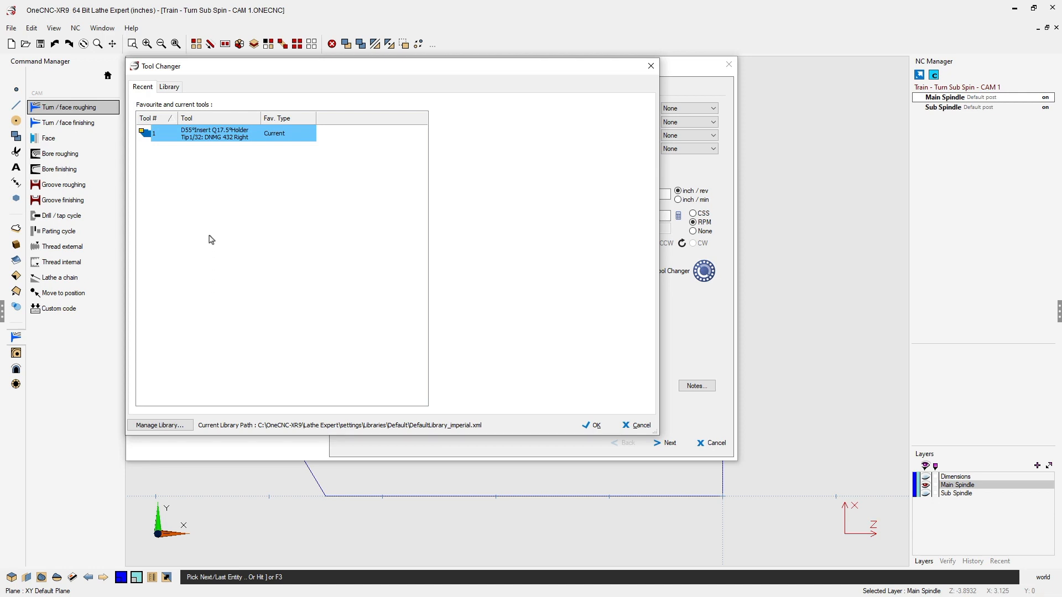
{"action": "left_click", "coordinate": [169, 87]}
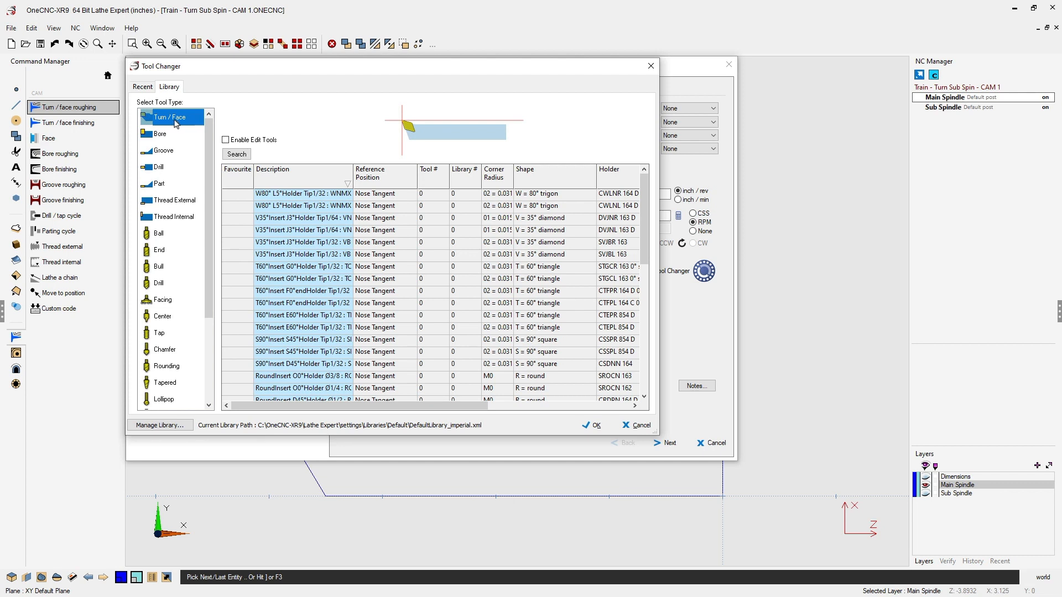
{"action": "left_click", "coordinate": [162, 137]}
{"action": "left_click", "coordinate": [164, 152]}
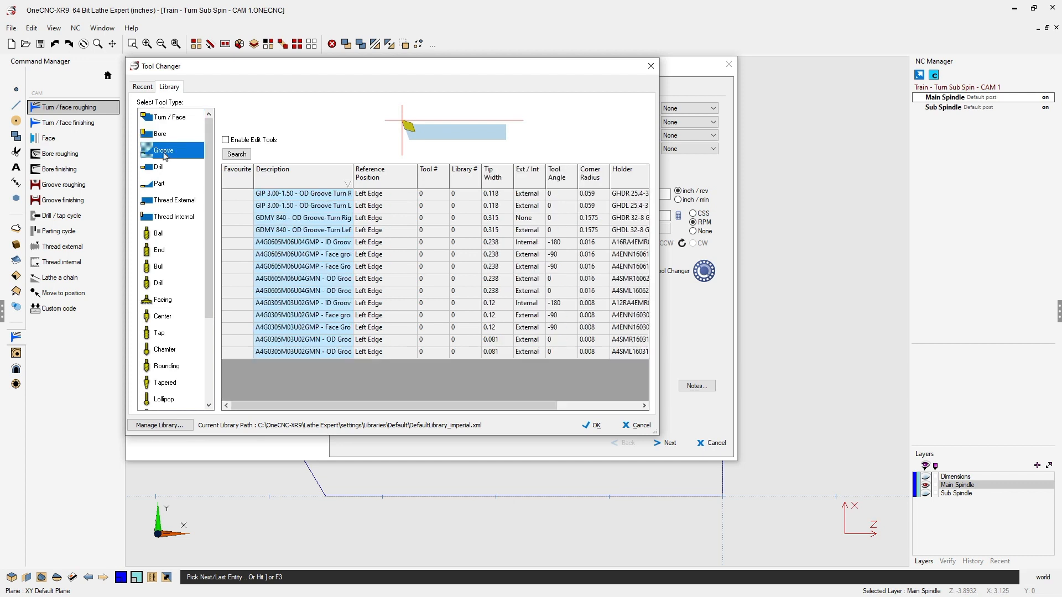
{"action": "left_click", "coordinate": [162, 168]}
{"action": "left_click", "coordinate": [164, 184]}
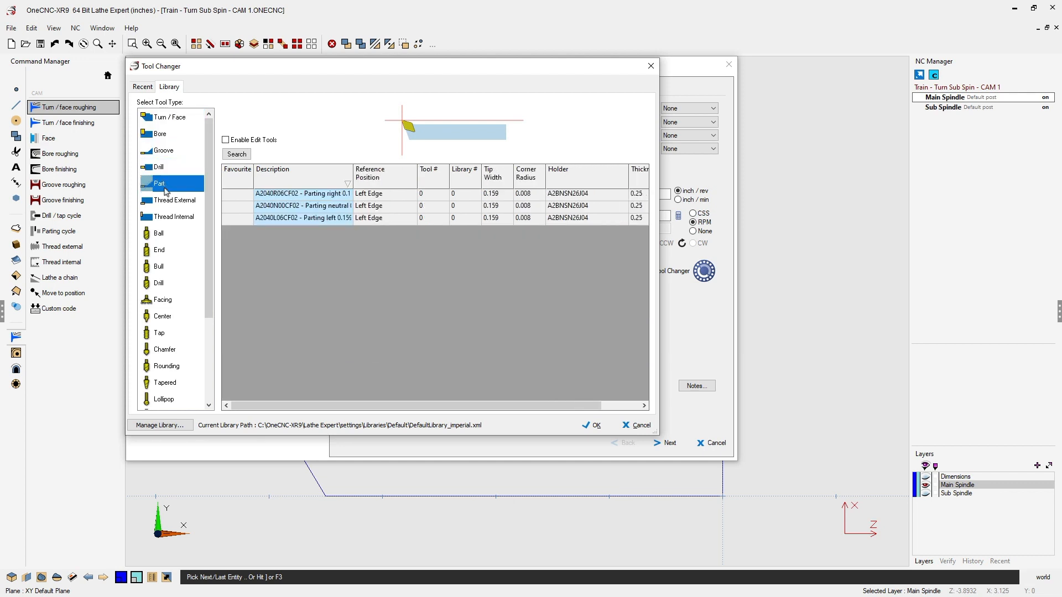
{"action": "left_click", "coordinate": [171, 202]}
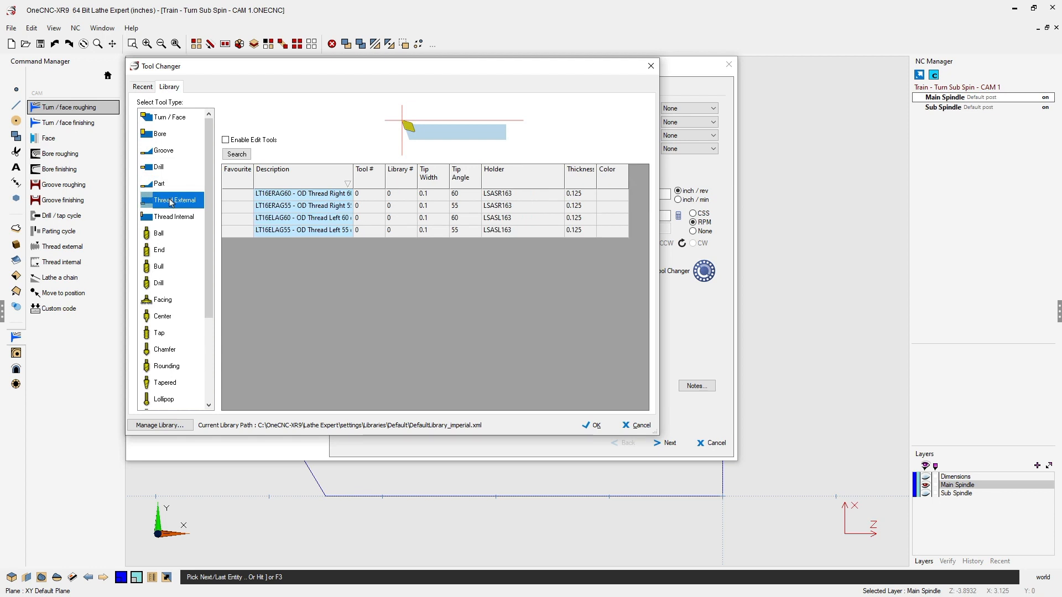
{"action": "left_click", "coordinate": [173, 119]}
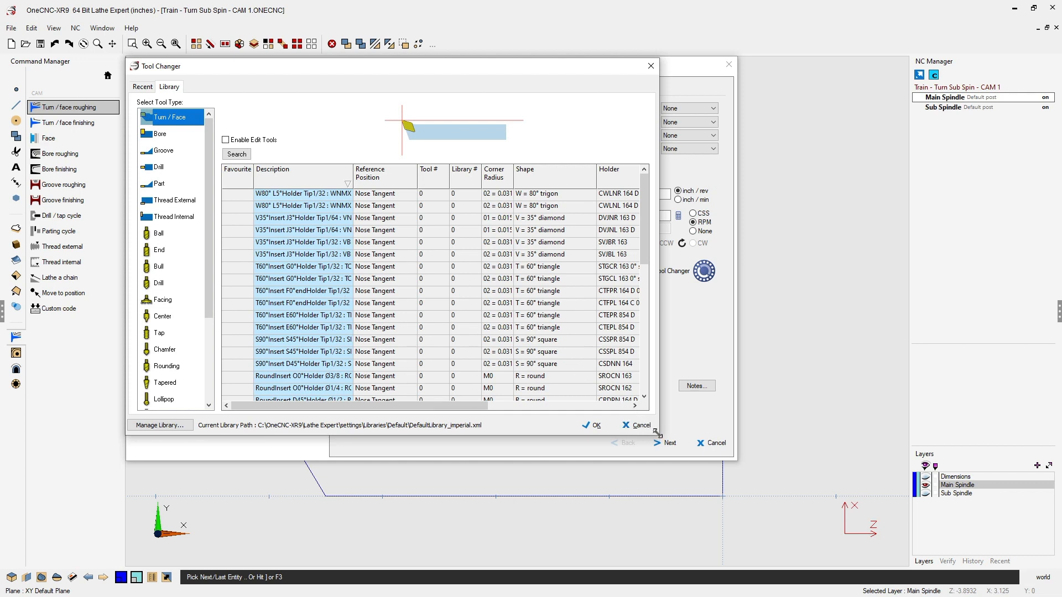
Choose the right-hand D55° Insert Q17.5° Holder Tip 1/32 DNMG 432 tool from the library and set its tool station number to 1
{"action": "left_click_drag", "start_coordinate": [657, 433], "coordinate": [883, 553]}
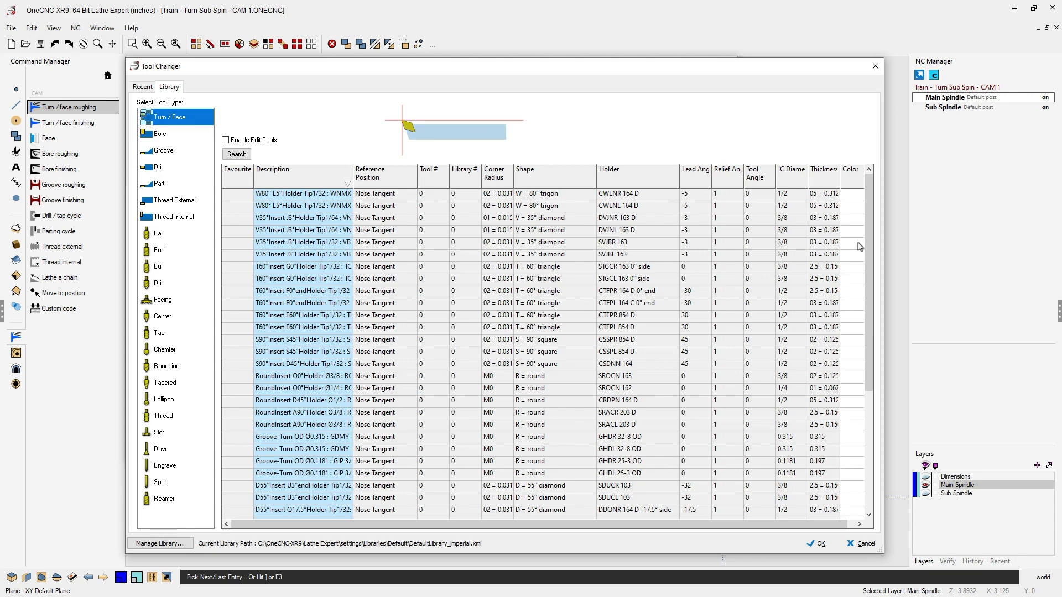
{"action": "left_click_drag", "start_coordinate": [868, 249], "coordinate": [878, 337]}
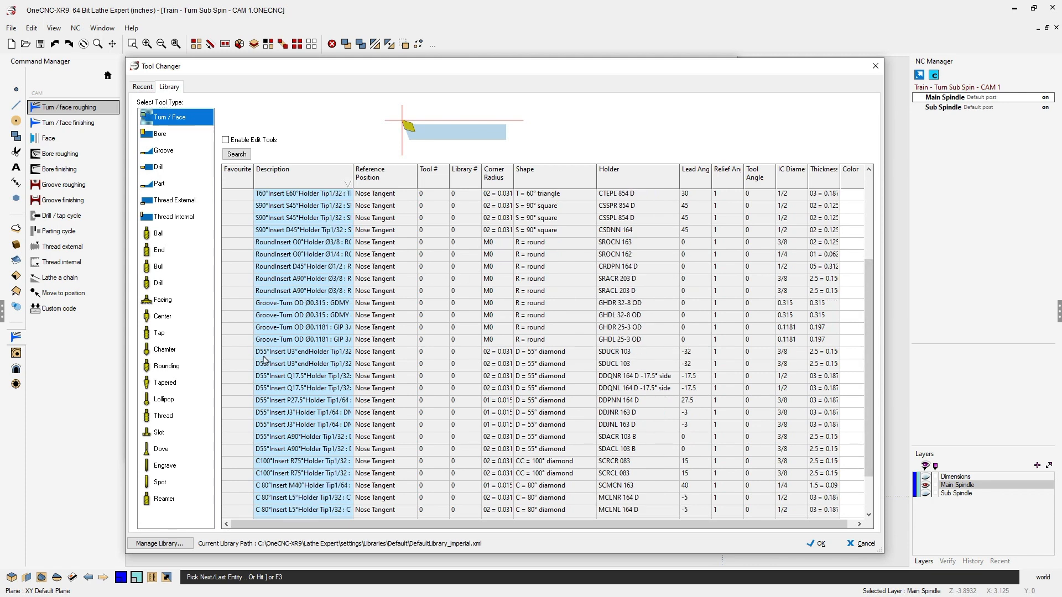
{"action": "left_click", "coordinate": [318, 356]}
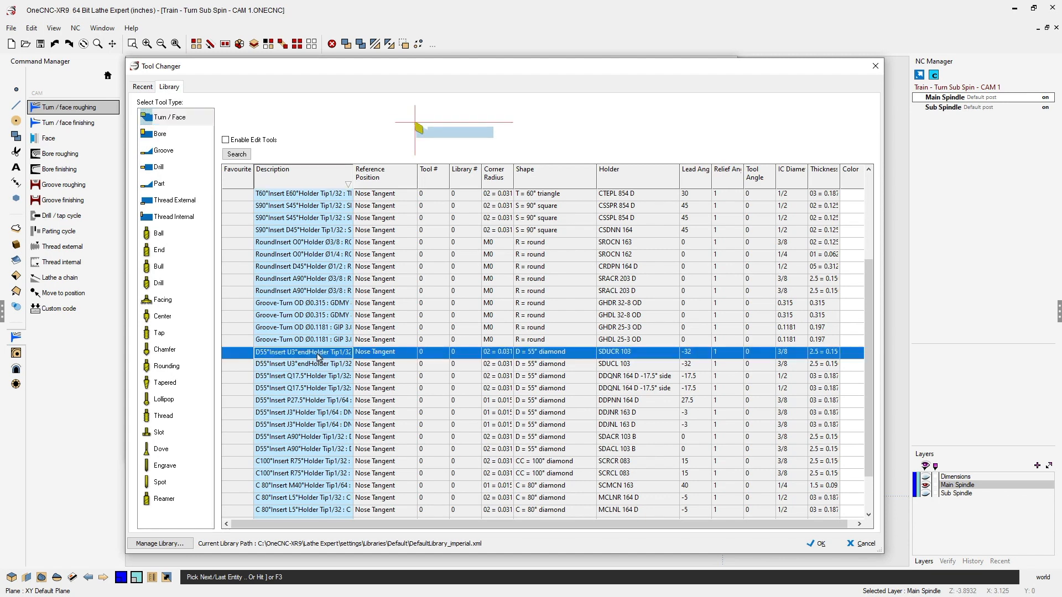
{"action": "left_click", "coordinate": [323, 366]}
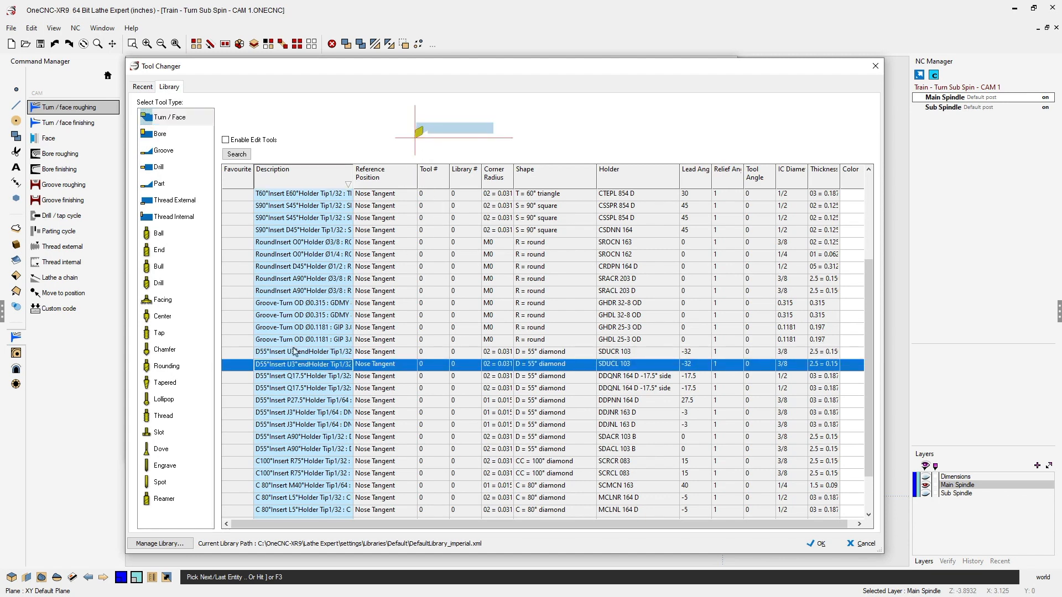
{"action": "left_click", "coordinate": [302, 379]}
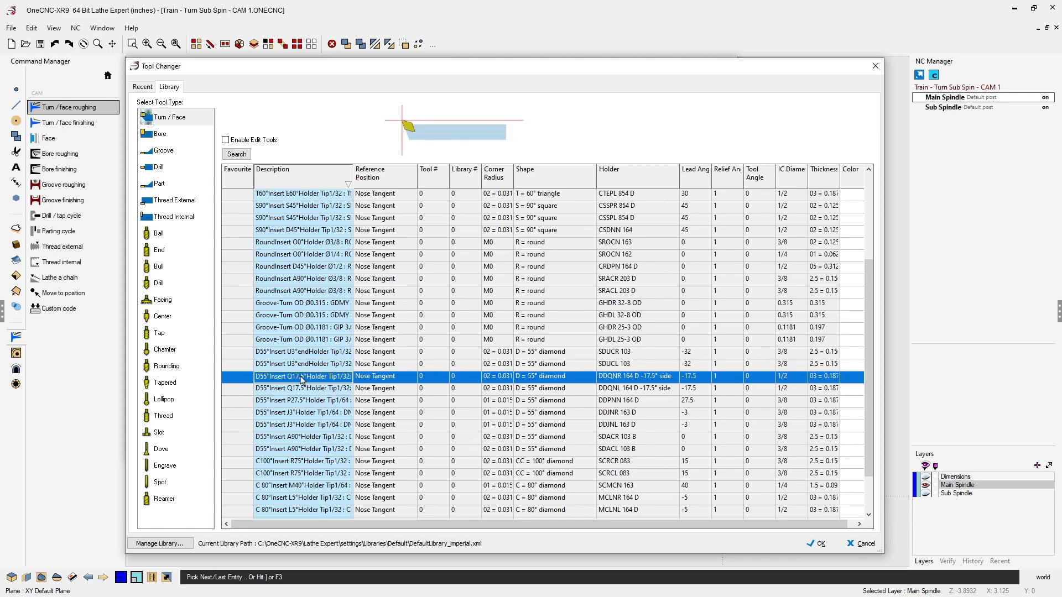
{"action": "left_click", "coordinate": [305, 389]}
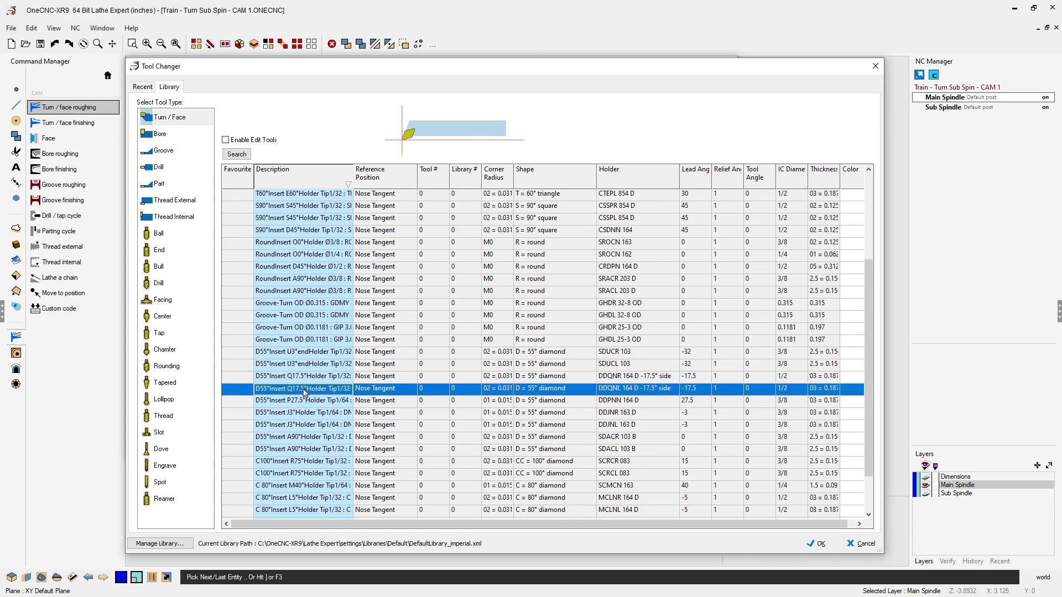
{"action": "left_click", "coordinate": [306, 400]}
{"action": "left_click", "coordinate": [307, 389]}
{"action": "left_click", "coordinate": [308, 382]}
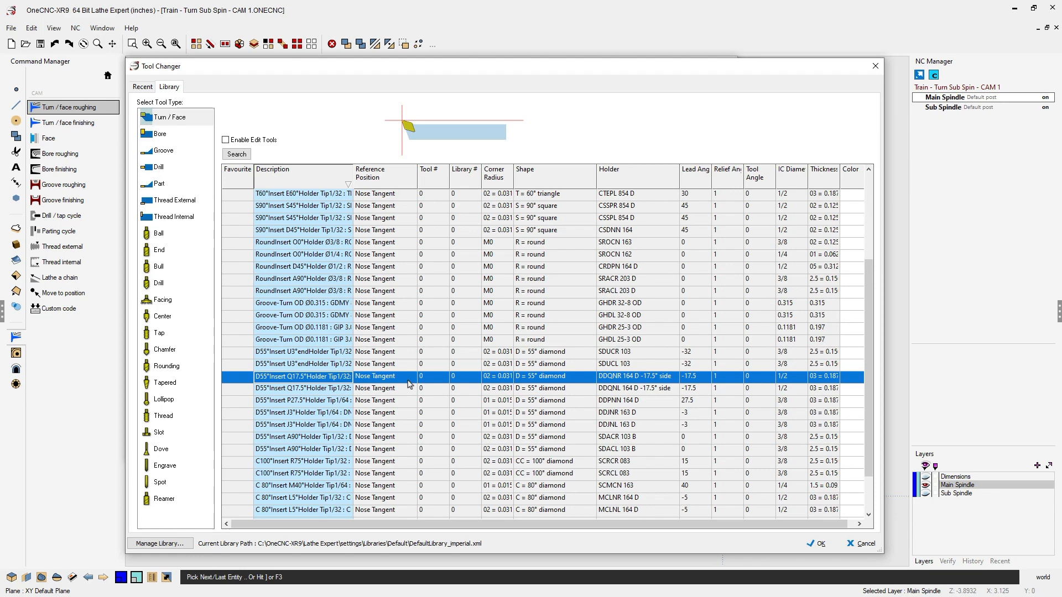
{"action": "left_click", "coordinate": [821, 545]}
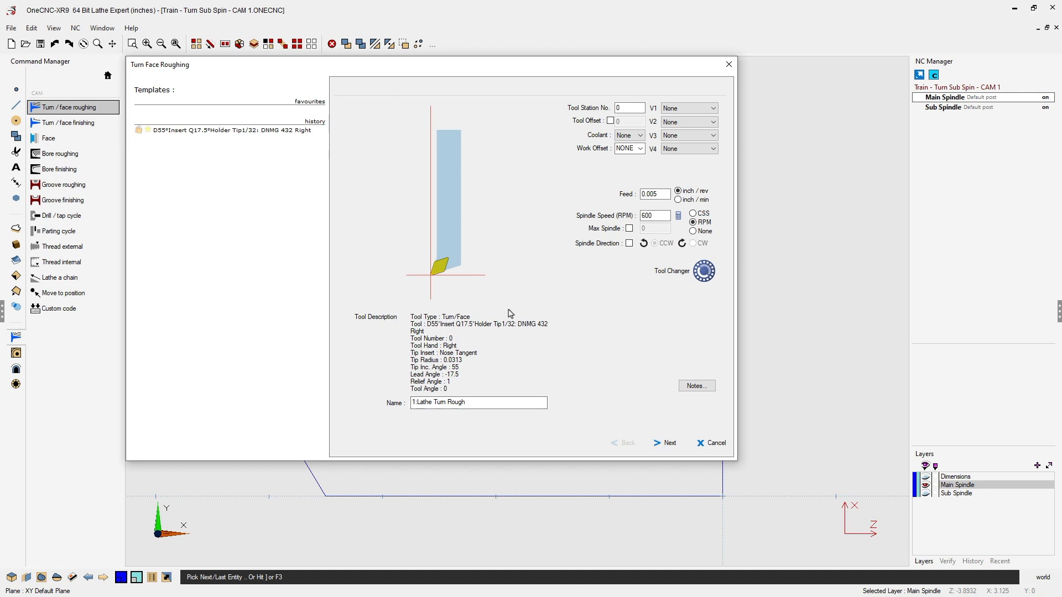
{"action": "left_click", "coordinate": [617, 109]}
{"action": "type", "text": "1"}
{"action": "left_click", "coordinate": [694, 215]}
{"action": "left_click", "coordinate": [629, 229]}
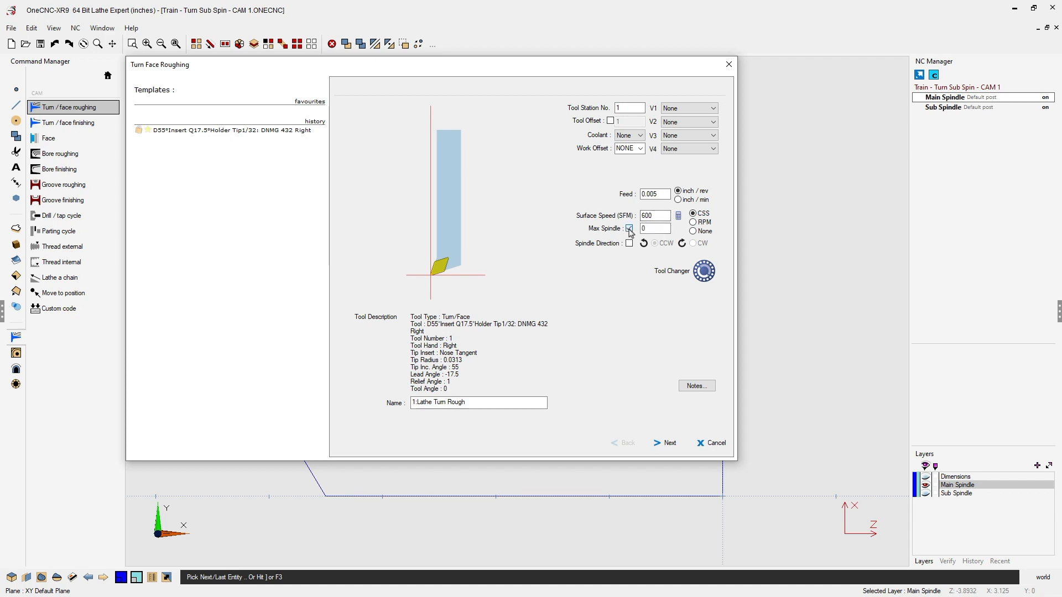
{"action": "left_click", "coordinate": [630, 229]}
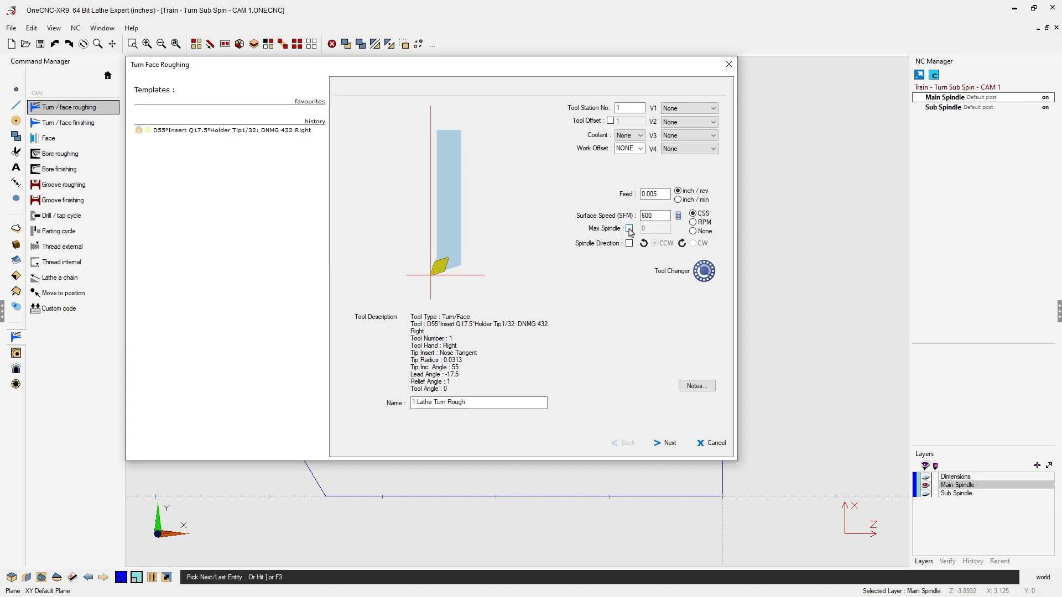
{"action": "left_click", "coordinate": [694, 223]}
Examine the roughing tool's notes and automatic comments option without adding a note
{"action": "left_click", "coordinate": [697, 387]}
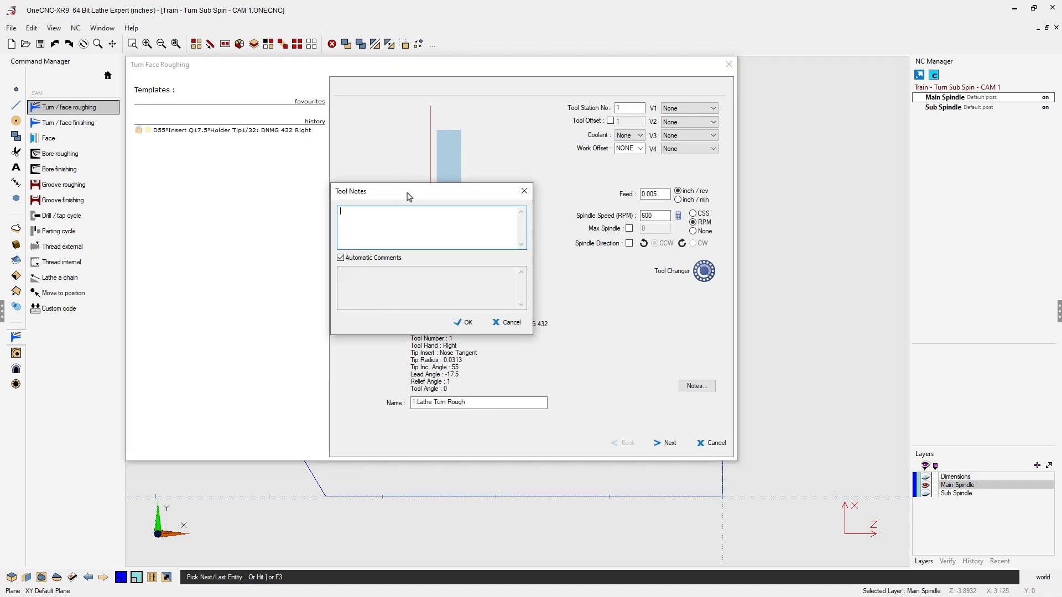
{"action": "left_click_drag", "start_coordinate": [408, 195], "coordinate": [408, 90]}
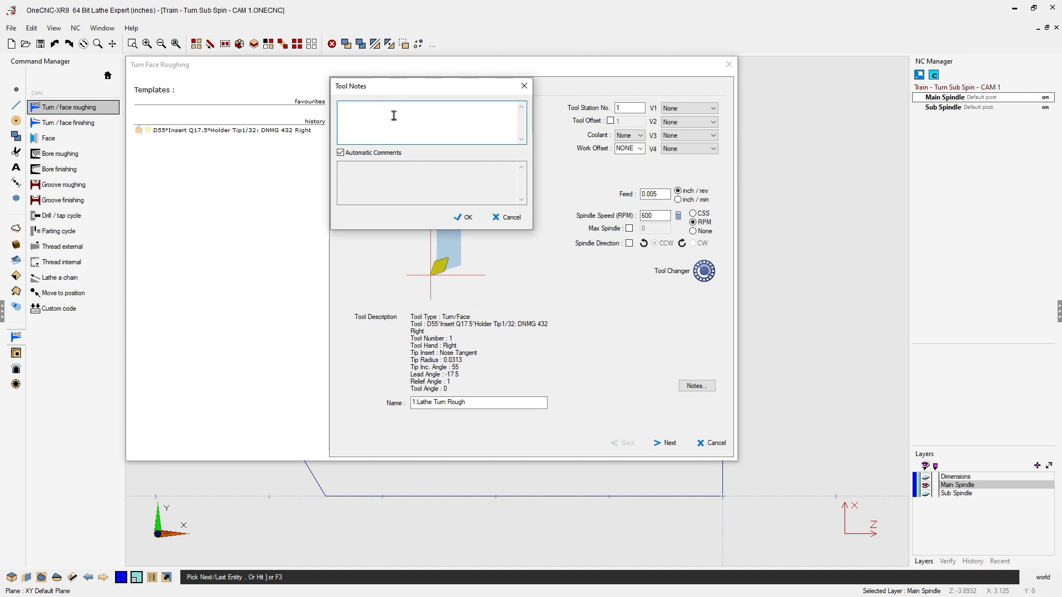
{"action": "left_click", "coordinate": [511, 218]}
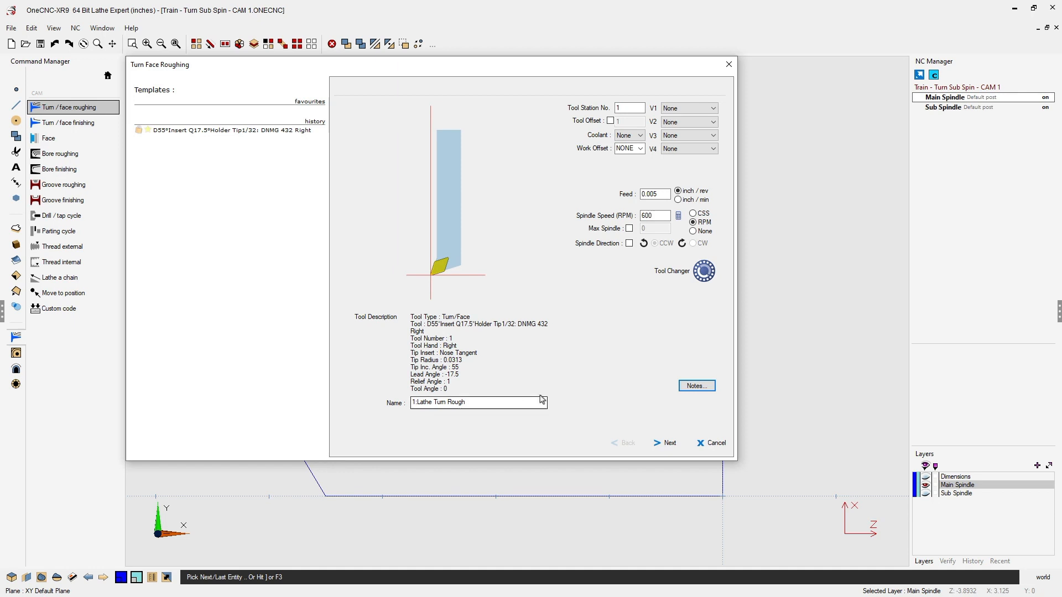
Preview the X and Z clearance styles, keep the clearance style at No Move, and continue to the boundary settings
{"action": "left_click", "coordinate": [669, 444]}
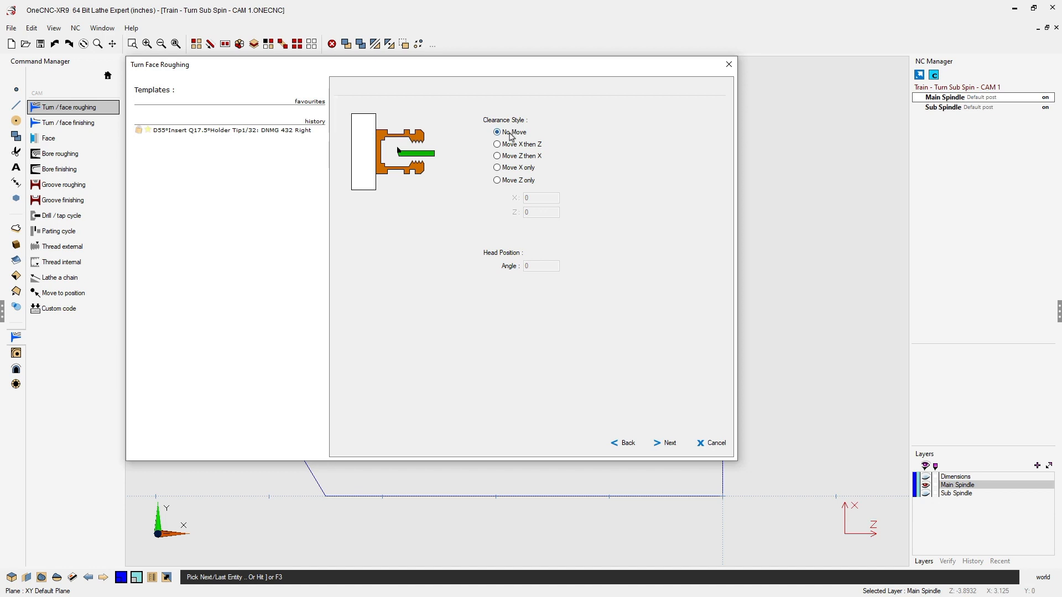
{"action": "left_click", "coordinate": [497, 144]}
{"action": "left_click", "coordinate": [497, 156]}
{"action": "left_click", "coordinate": [497, 168]}
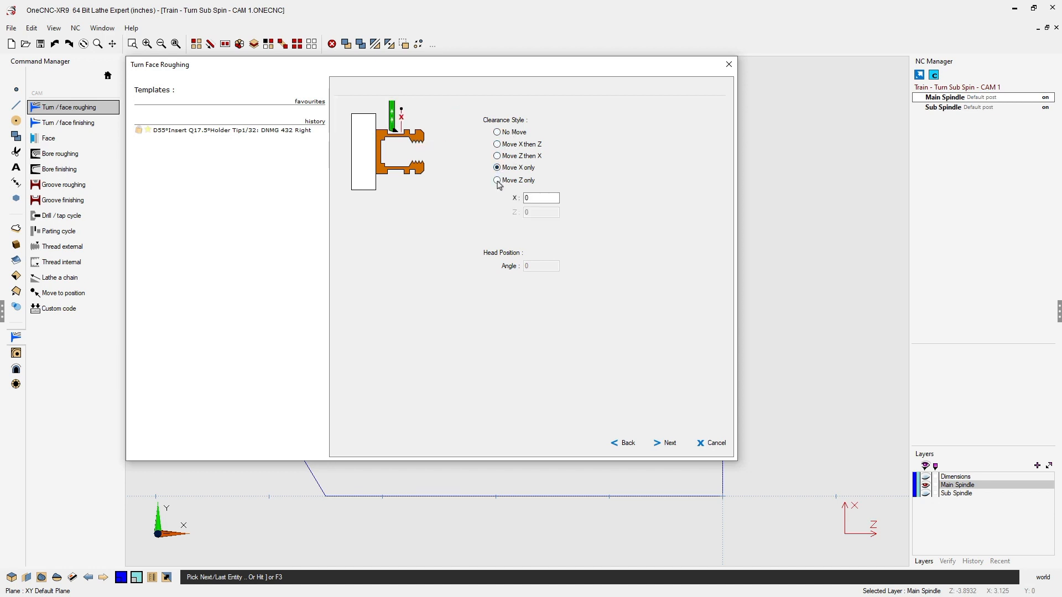
{"action": "left_click", "coordinate": [497, 181]}
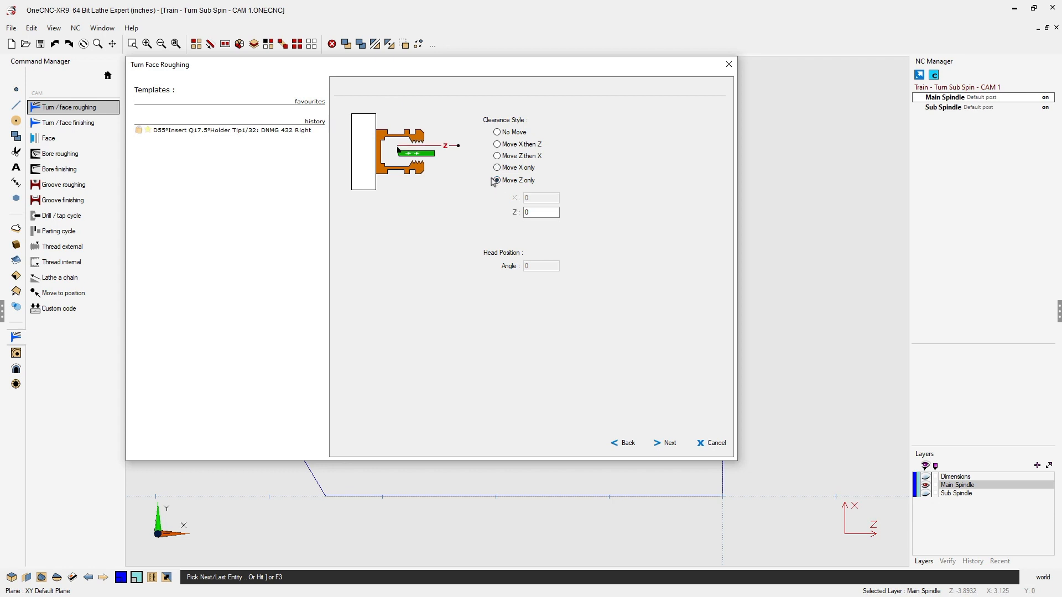
{"action": "left_click", "coordinate": [497, 133]}
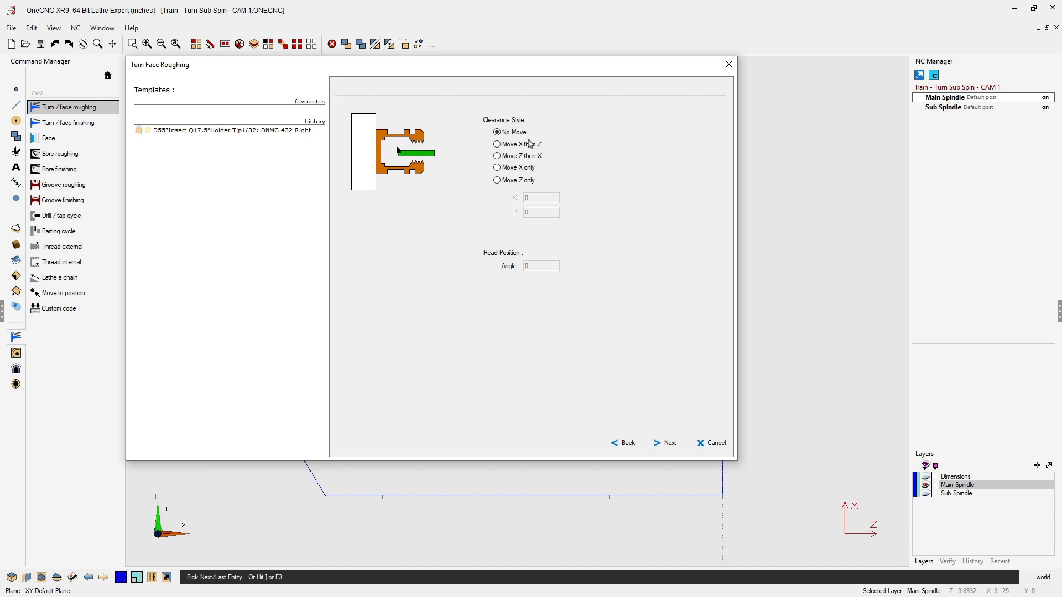
{"action": "left_click", "coordinate": [498, 145]}
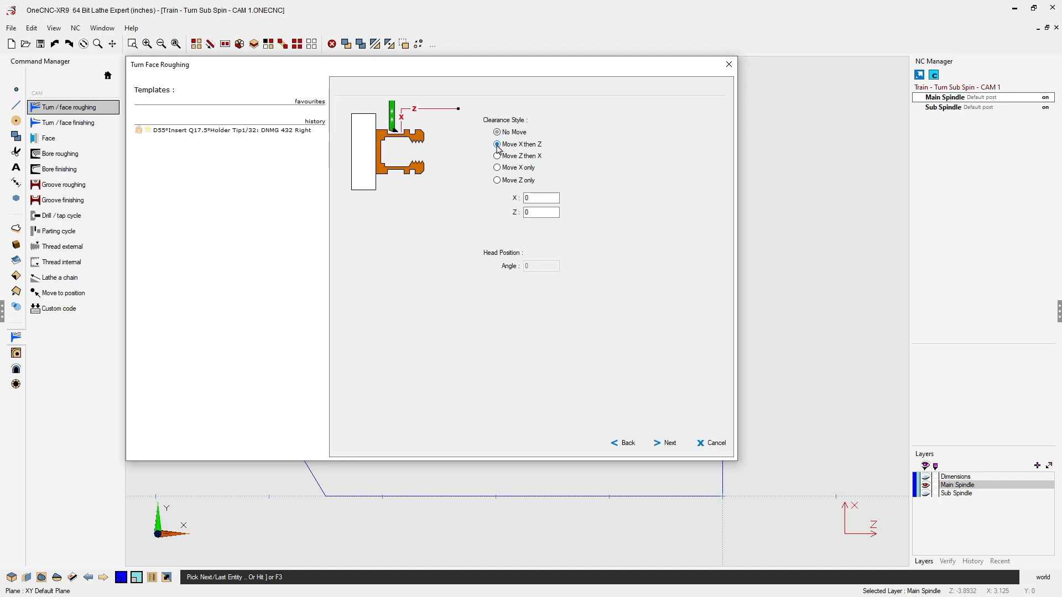
{"action": "left_click", "coordinate": [498, 156]}
{"action": "left_click", "coordinate": [497, 168]}
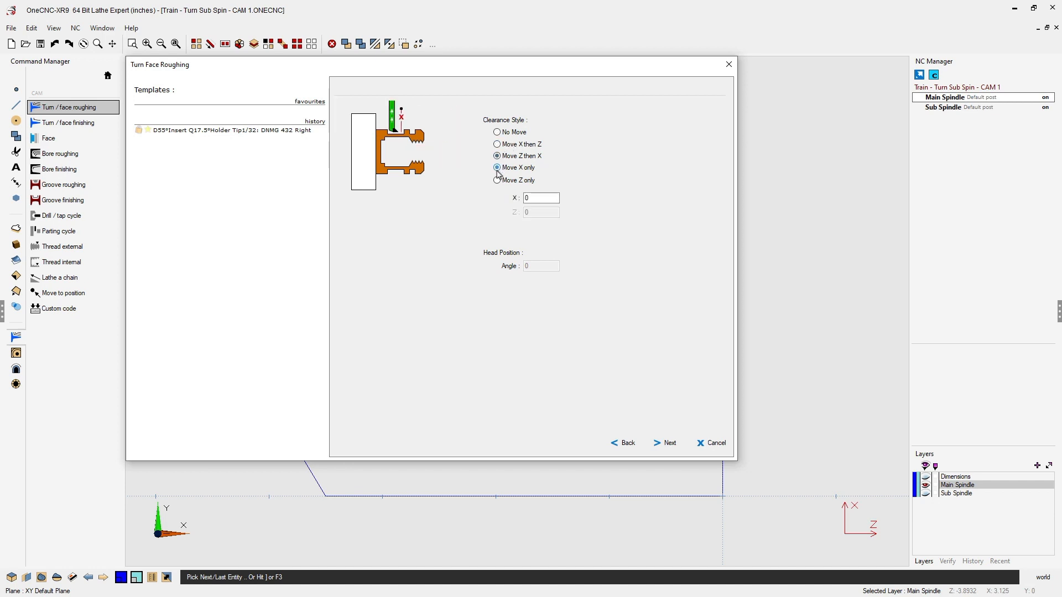
{"action": "left_click", "coordinate": [498, 181]}
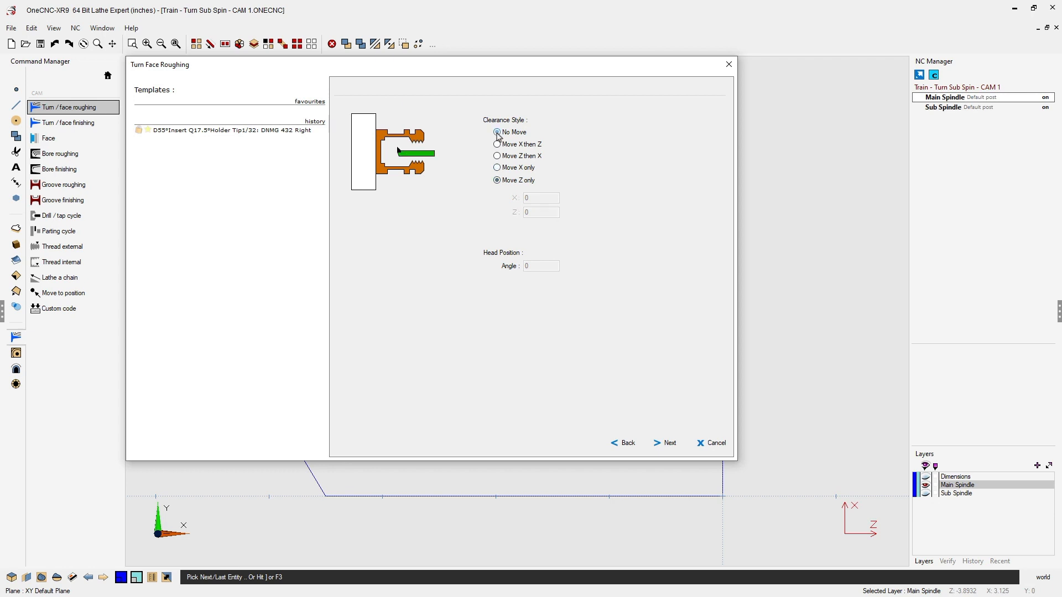
{"action": "left_click", "coordinate": [498, 133]}
{"action": "left_click", "coordinate": [670, 444]}
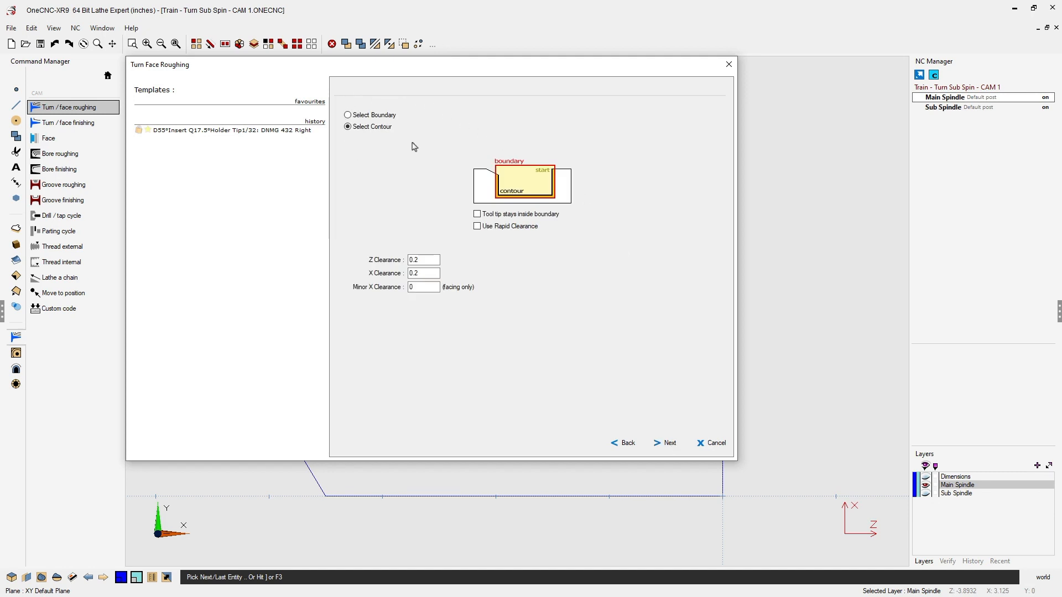
Compare Select Boundary with Select Contour against the part profile, leaving Select Contour chosen
{"action": "left_click", "coordinate": [347, 115]}
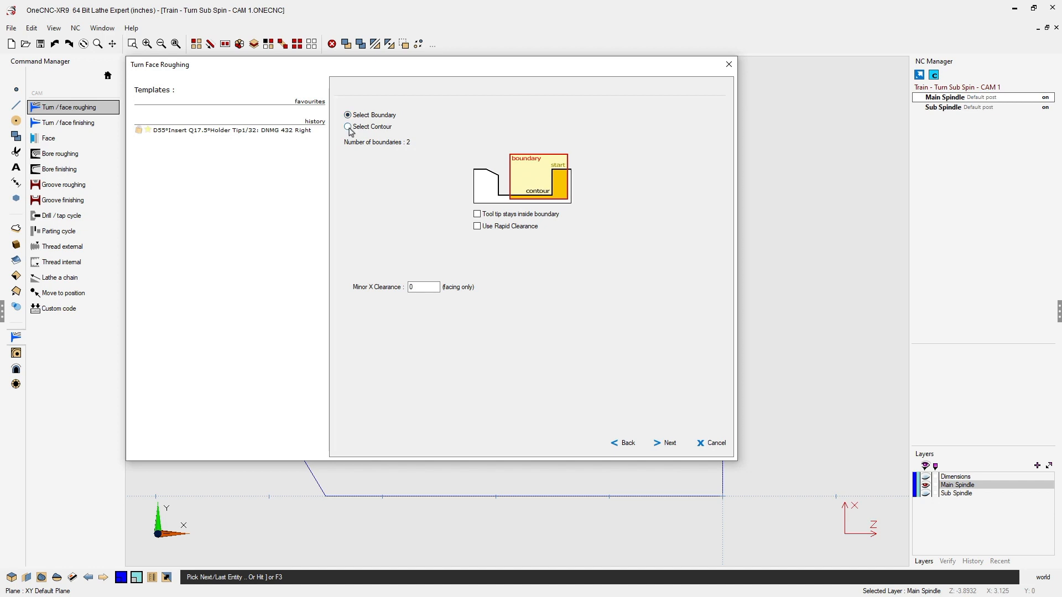
{"action": "left_click", "coordinate": [348, 127]}
{"action": "left_click", "coordinate": [365, 115]}
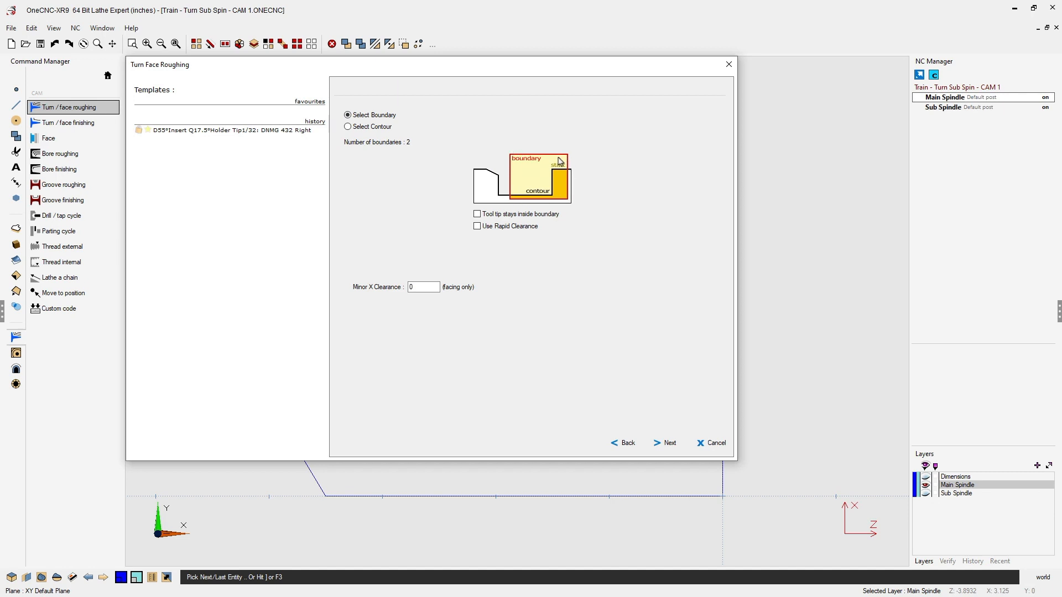
{"action": "left_click", "coordinate": [348, 127]}
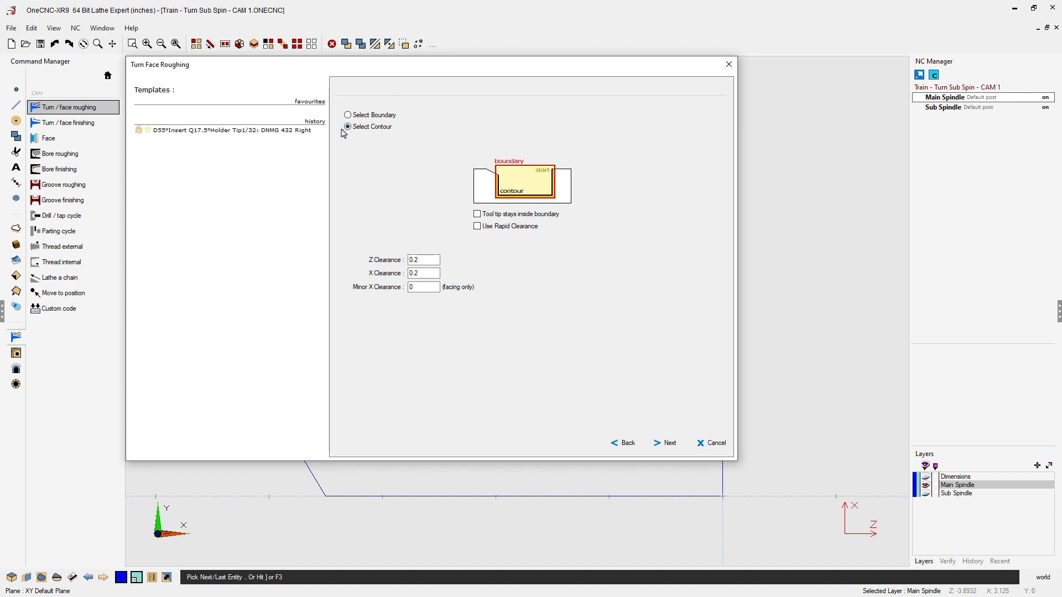
{"action": "left_click_drag", "start_coordinate": [458, 69], "coordinate": [356, 367]}
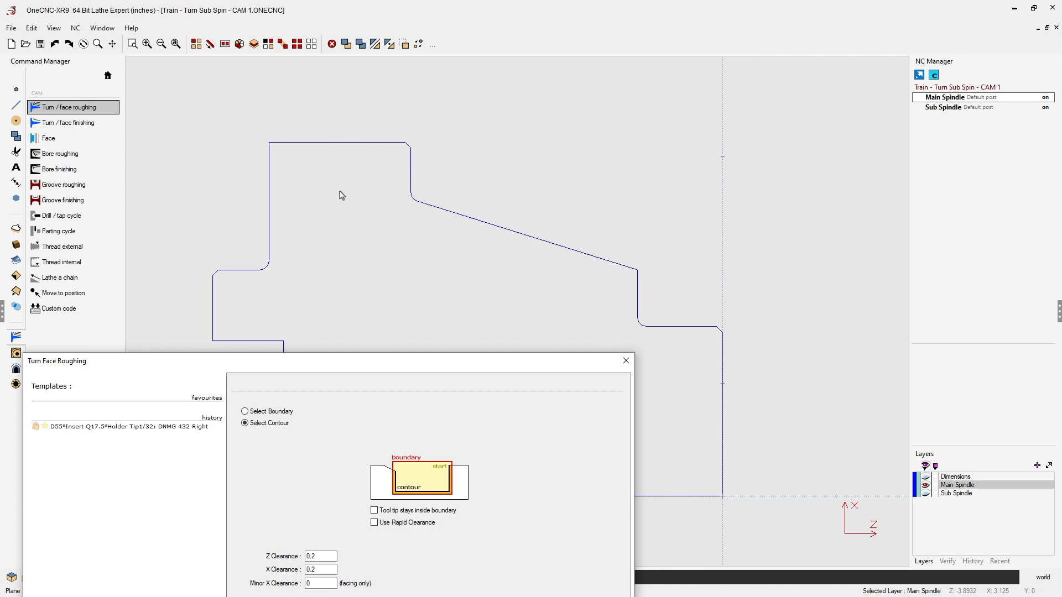
{"action": "left_click_drag", "start_coordinate": [436, 365], "coordinate": [539, 68]}
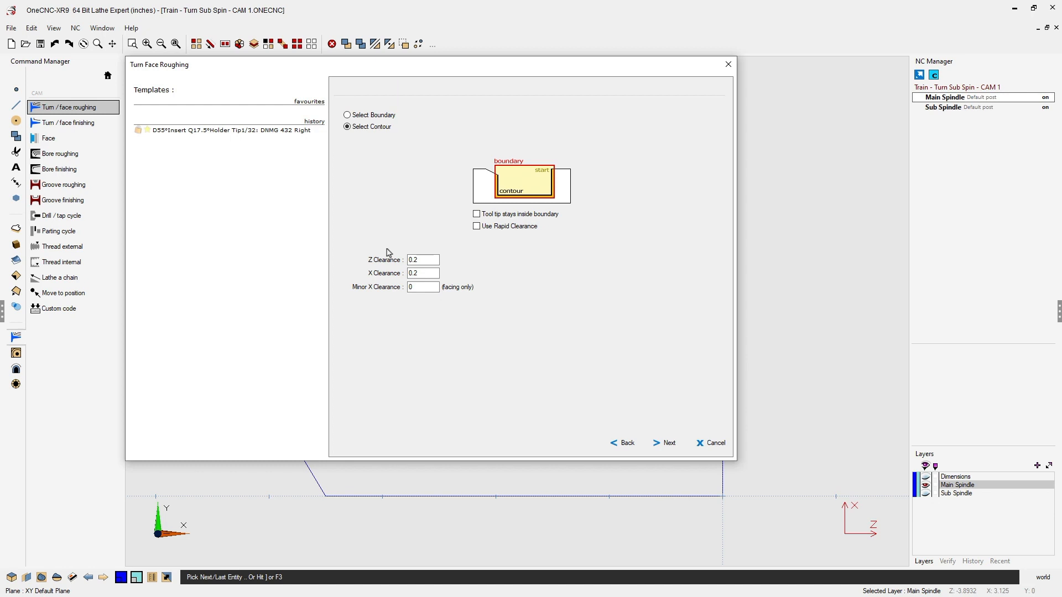
Compare the Z and X clearances with the part profile, keep both at 0.2, and continue to the cut settings
{"action": "left_click_drag", "start_coordinate": [428, 262], "coordinate": [406, 261]}
{"action": "left_click_drag", "start_coordinate": [528, 76], "coordinate": [463, 79]}
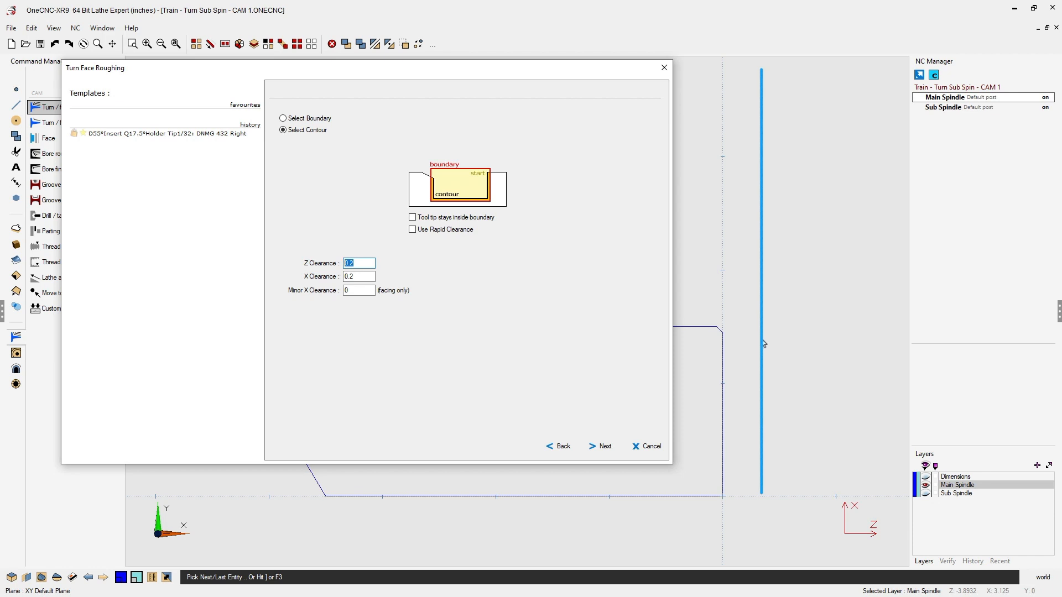
{"action": "left_click", "coordinate": [363, 278]}
{"action": "mouse_move", "coordinate": [457, 75]}
{"action": "left_mouse_down"}
{"action": "mouse_move", "coordinate": [425, 129]}
{"action": "mouse_move", "coordinate": [416, 265]}
{"action": "left_mouse_up"}
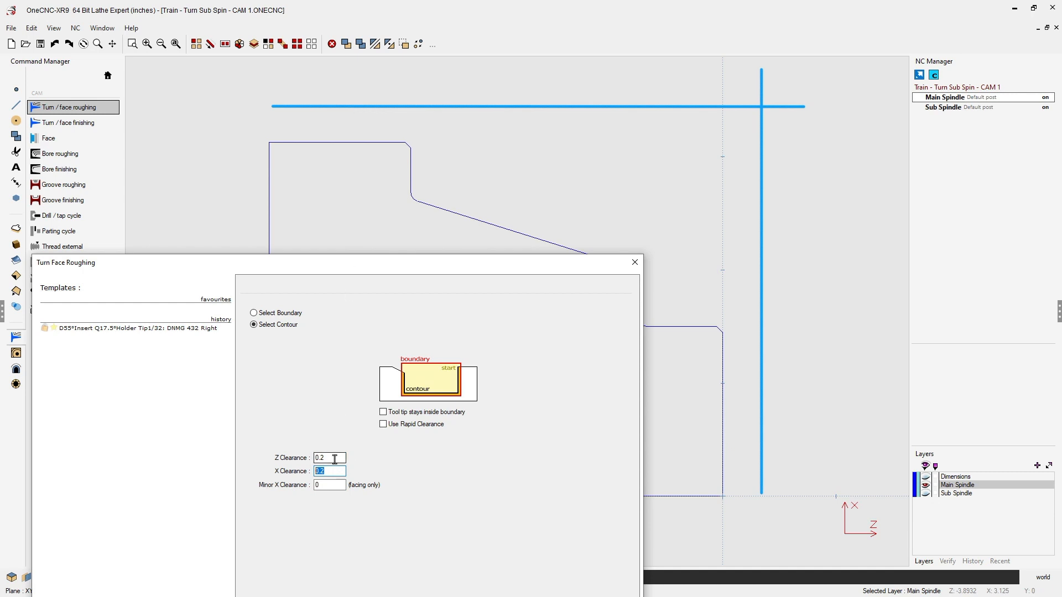
{"action": "left_click", "coordinate": [334, 460]}
{"action": "left_click", "coordinate": [335, 472]}
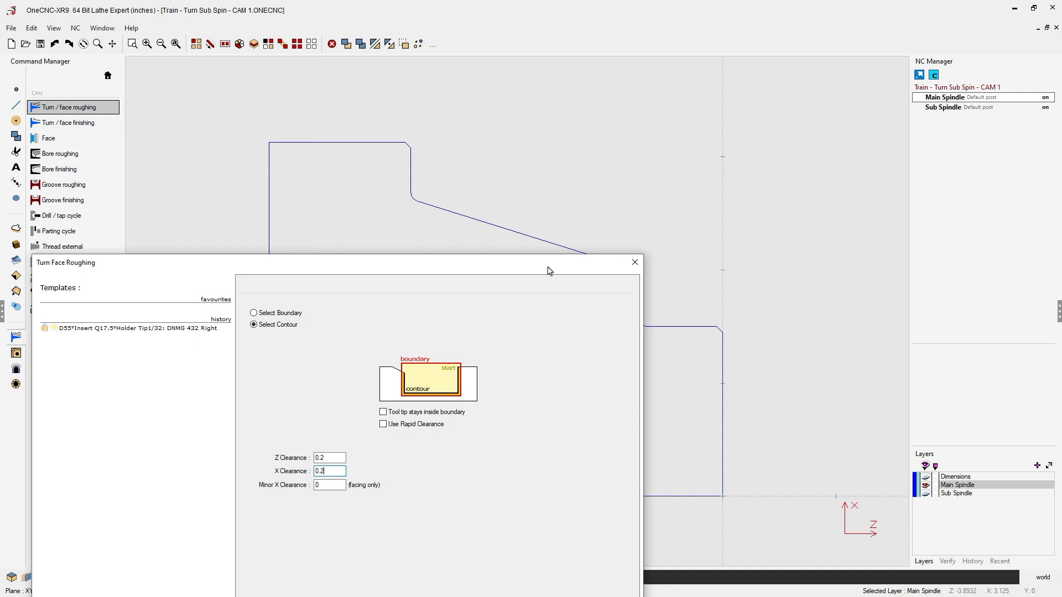
{"action": "left_click_drag", "start_coordinate": [550, 269], "coordinate": [645, 70]}
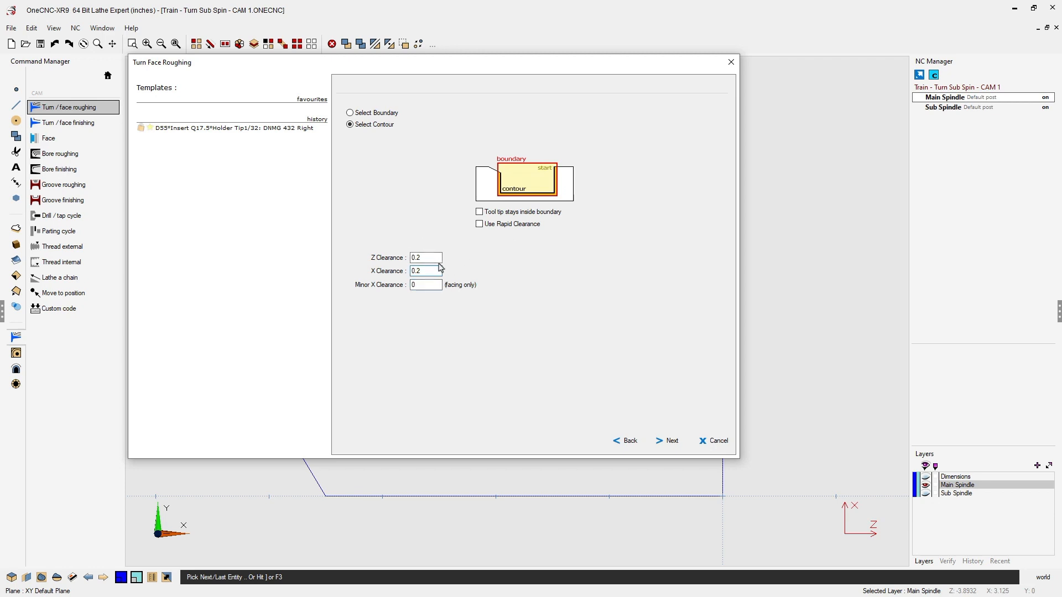
{"action": "left_click", "coordinate": [673, 441]}
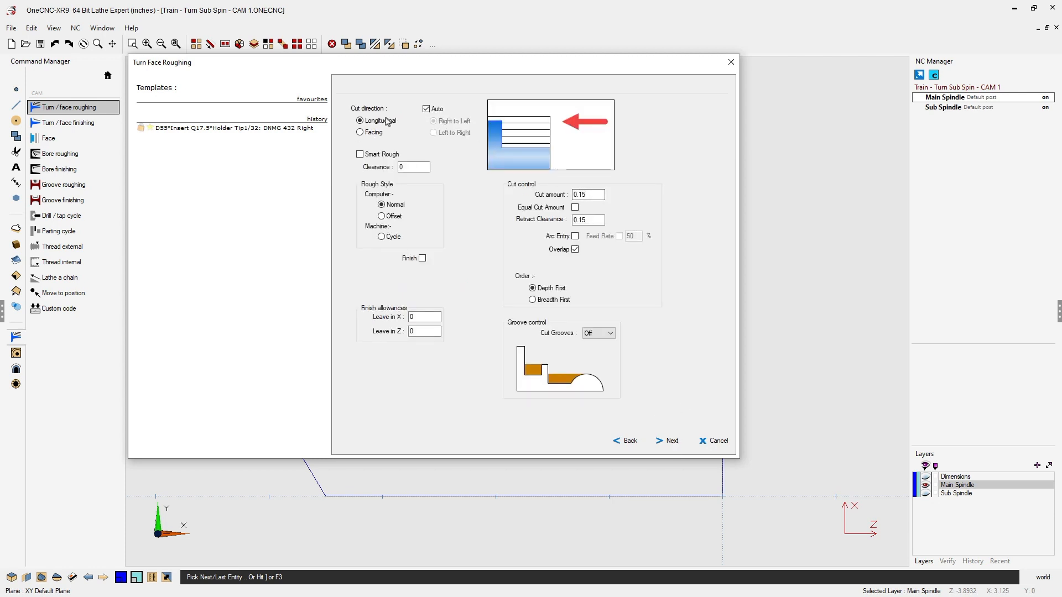
Preview the Facing cut direction and the Offset rough style, leaving Longitudinal and Normal selected
{"action": "left_click", "coordinate": [360, 133]}
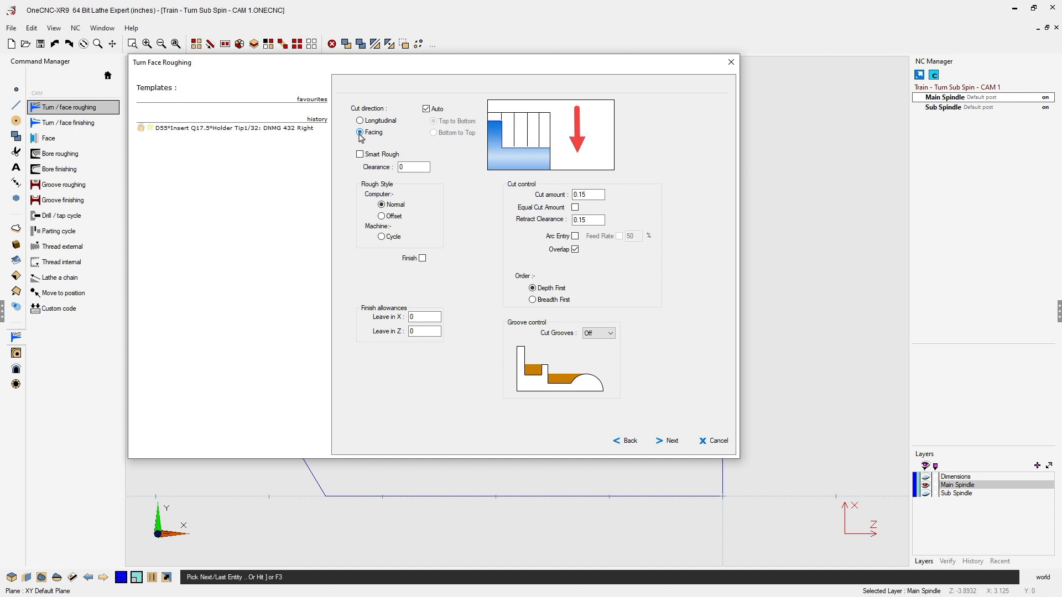
{"action": "left_click", "coordinate": [360, 120]}
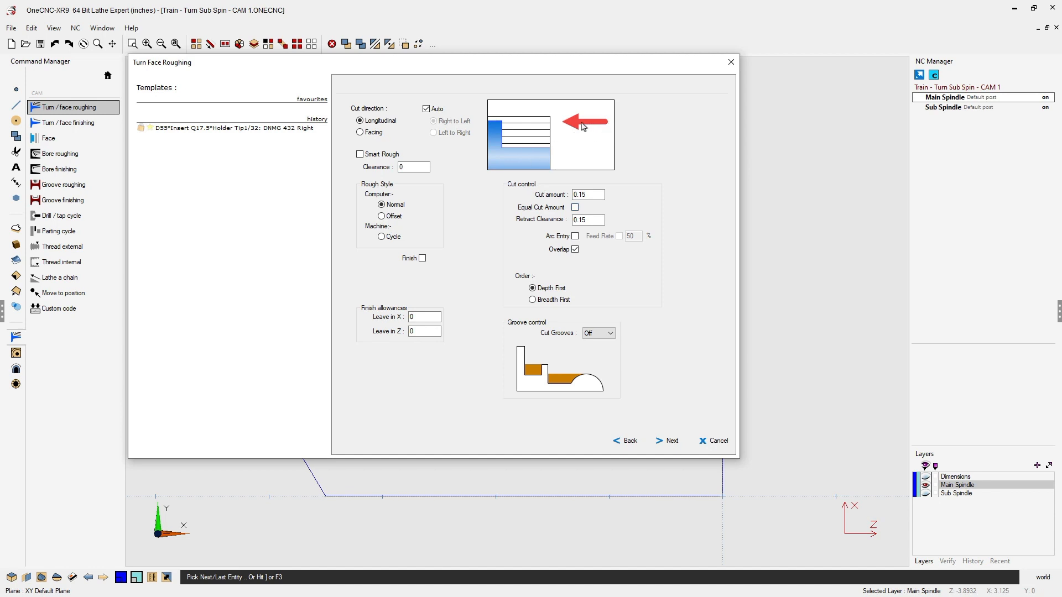
{"action": "left_click", "coordinate": [382, 216]}
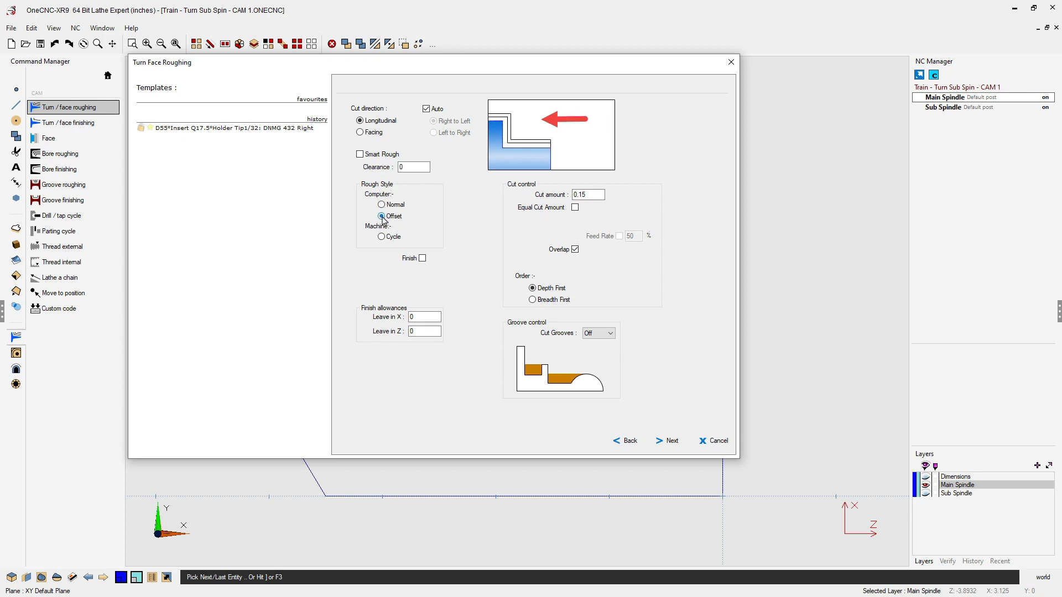
{"action": "left_click", "coordinate": [383, 205]}
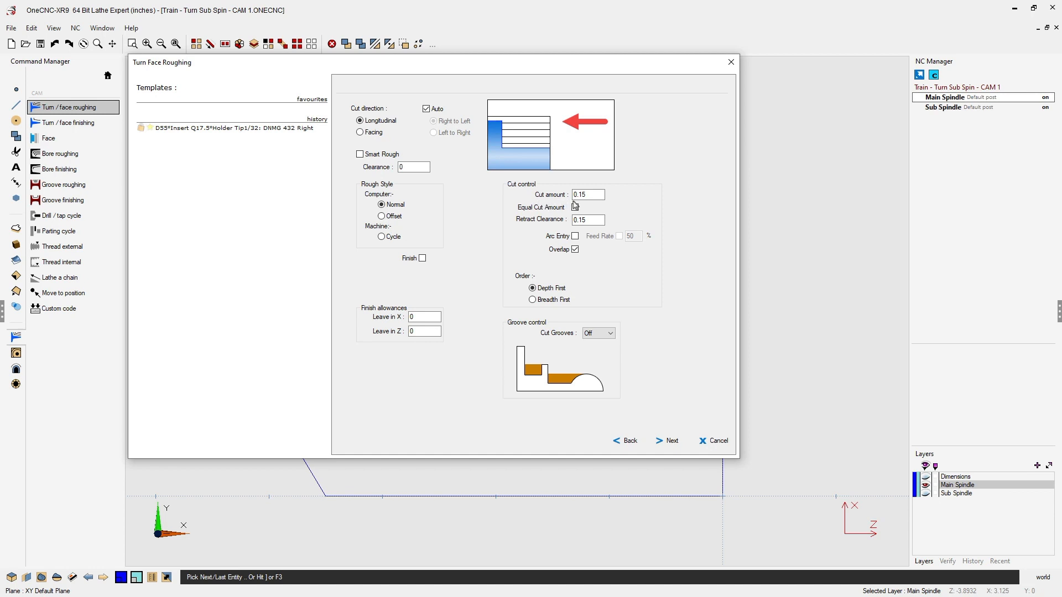
Set both the cut amount and the retract clearance of the roughing operation to .1
{"action": "left_click_drag", "start_coordinate": [597, 195], "coordinate": [562, 195]}
{"action": "type", "text": "."}
Preview the Cut Grooves option and check it against the part profile, leave it Off, and continue to the cut start and end settings
{"action": "left_click", "coordinate": [597, 334]}
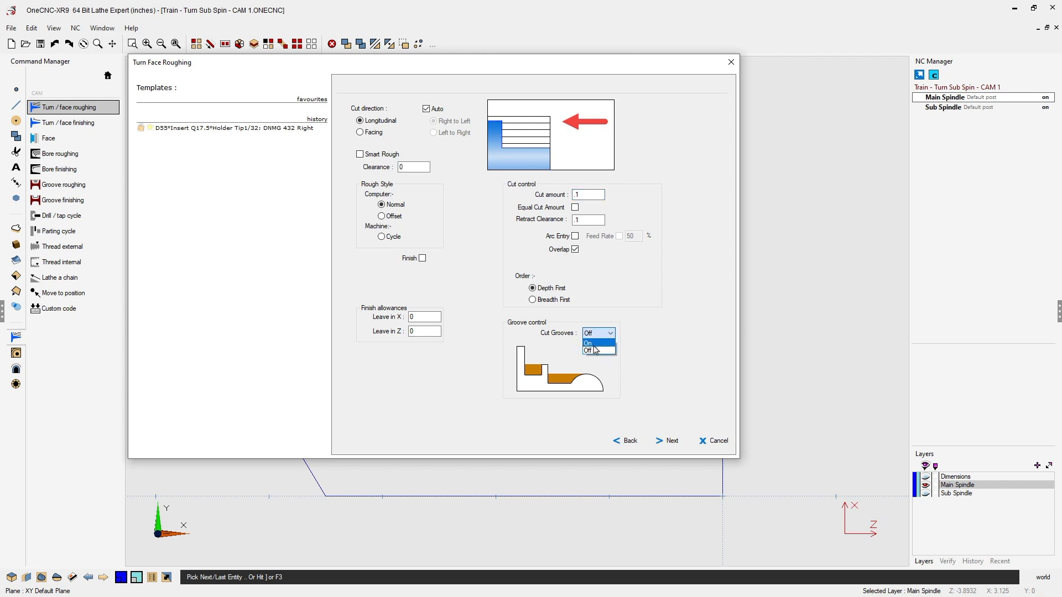
{"action": "left_click", "coordinate": [595, 343]}
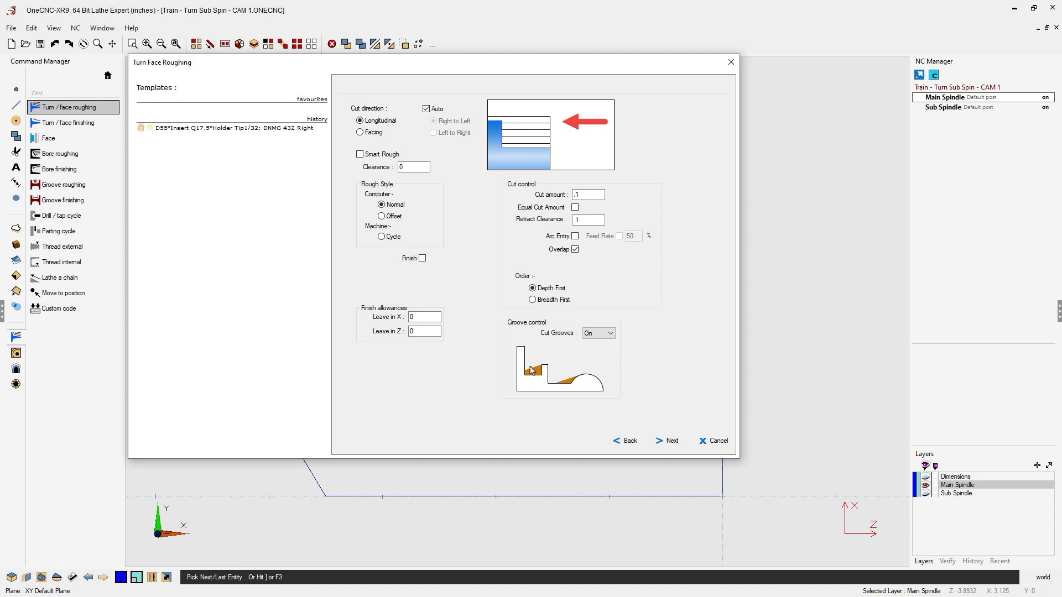
{"action": "left_click", "coordinate": [599, 335]}
{"action": "left_click", "coordinate": [597, 352]}
{"action": "left_click_drag", "start_coordinate": [609, 68], "coordinate": [677, 363]}
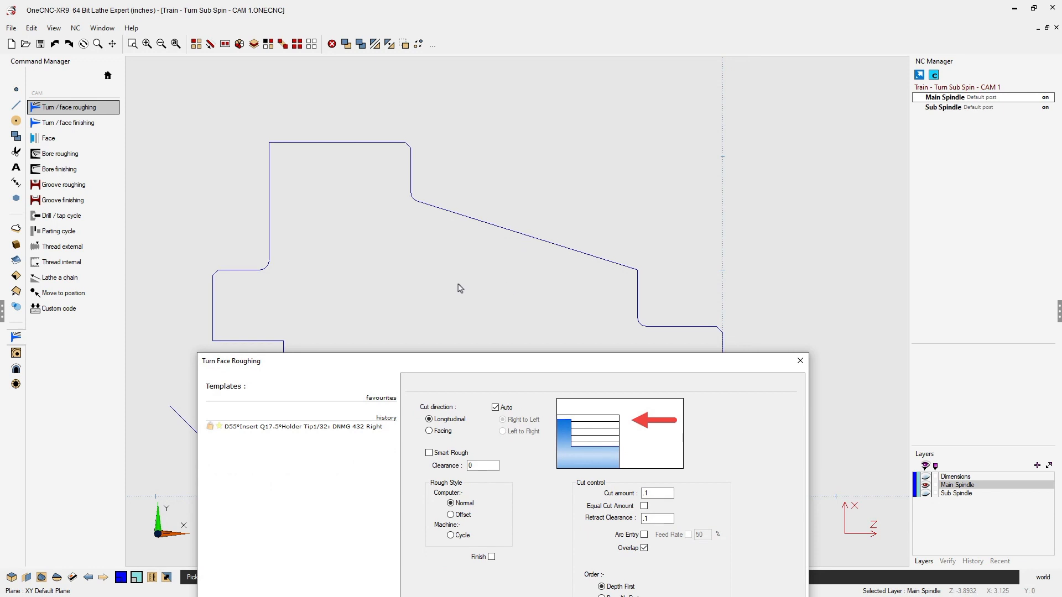
{"action": "left_click_drag", "start_coordinate": [481, 362], "coordinate": [411, 67]}
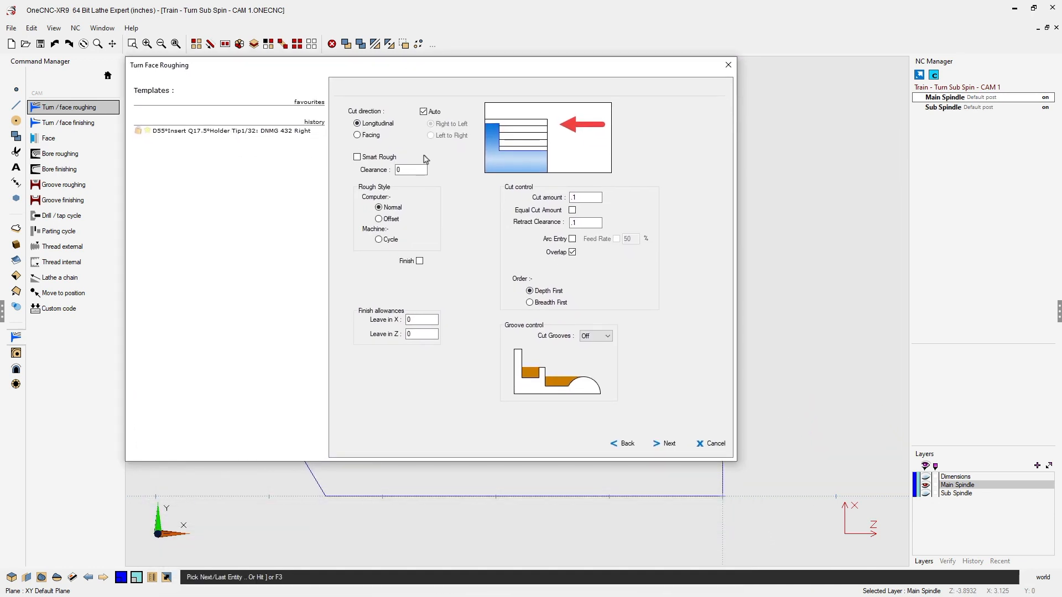
{"action": "left_click", "coordinate": [606, 337]}
{"action": "left_click", "coordinate": [605, 346]}
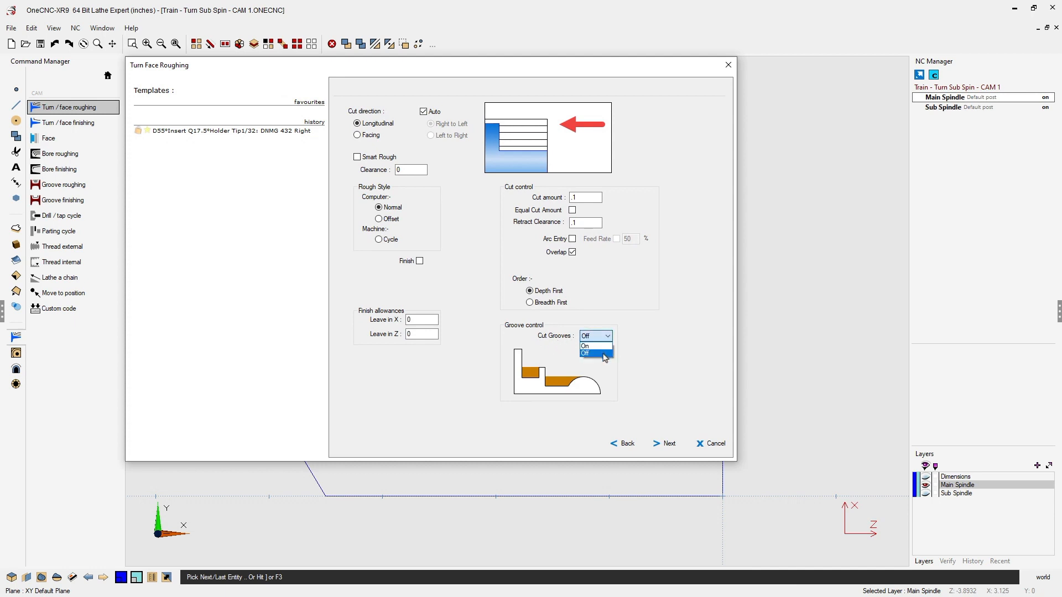
{"action": "left_click", "coordinate": [667, 443]}
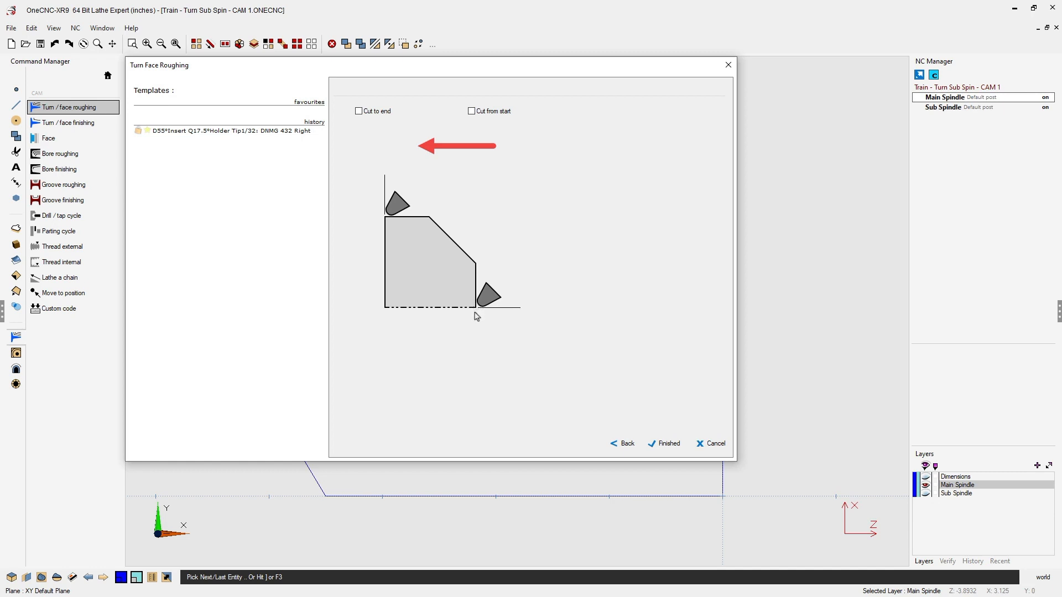
Enable Cut from start with an Entry Amount of .1, checking the setting against the part profile
{"action": "left_click", "coordinate": [472, 113]}
{"action": "left_click", "coordinate": [516, 125]}
{"action": "left_click", "coordinate": [526, 125]}
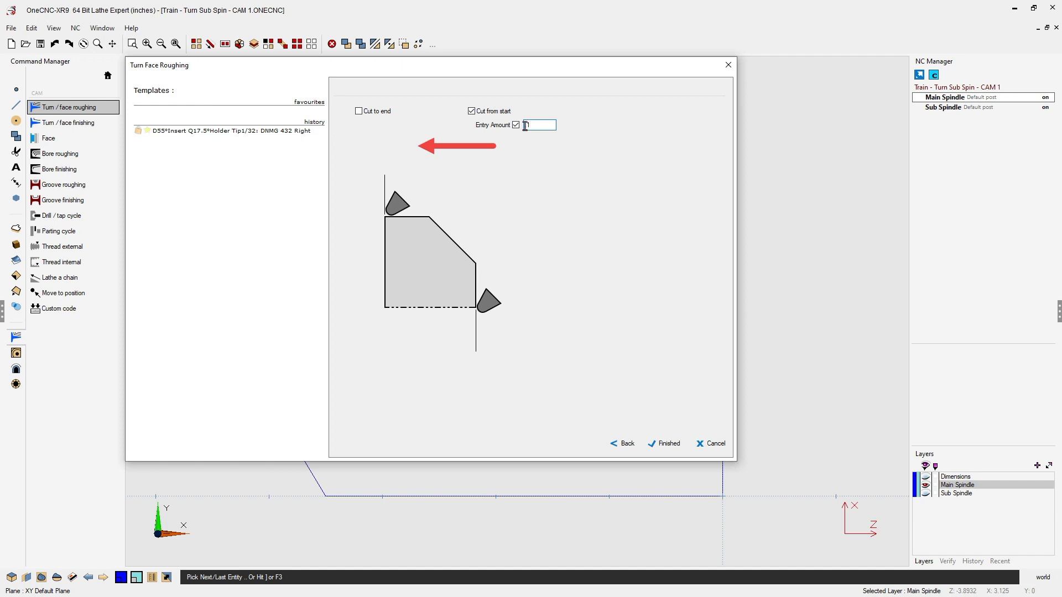
{"action": "left_click_drag", "start_coordinate": [531, 70], "coordinate": [389, 230]}
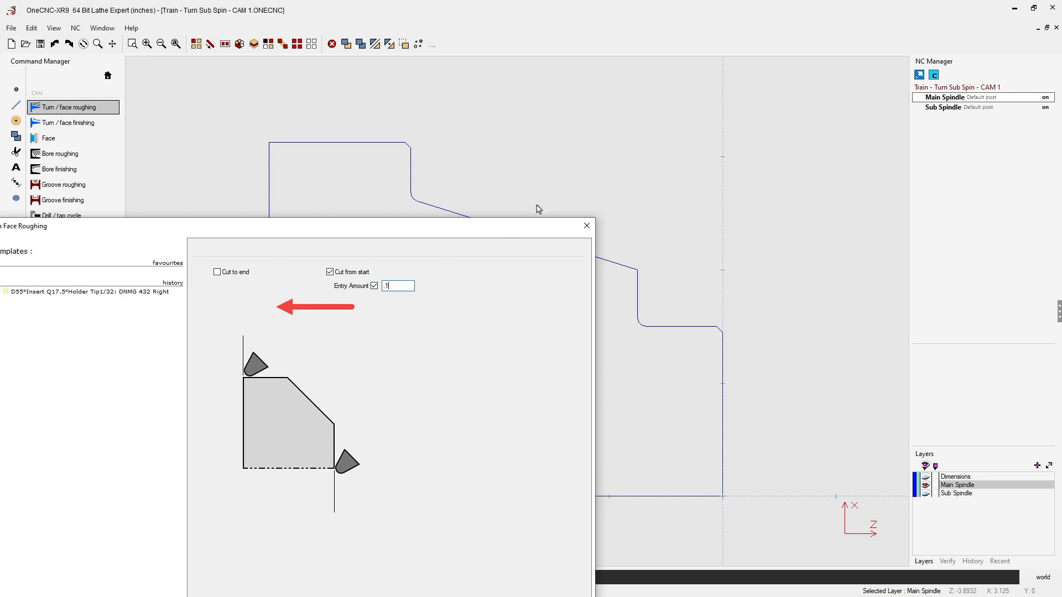
{"action": "left_click_drag", "start_coordinate": [516, 233], "coordinate": [657, 70]}
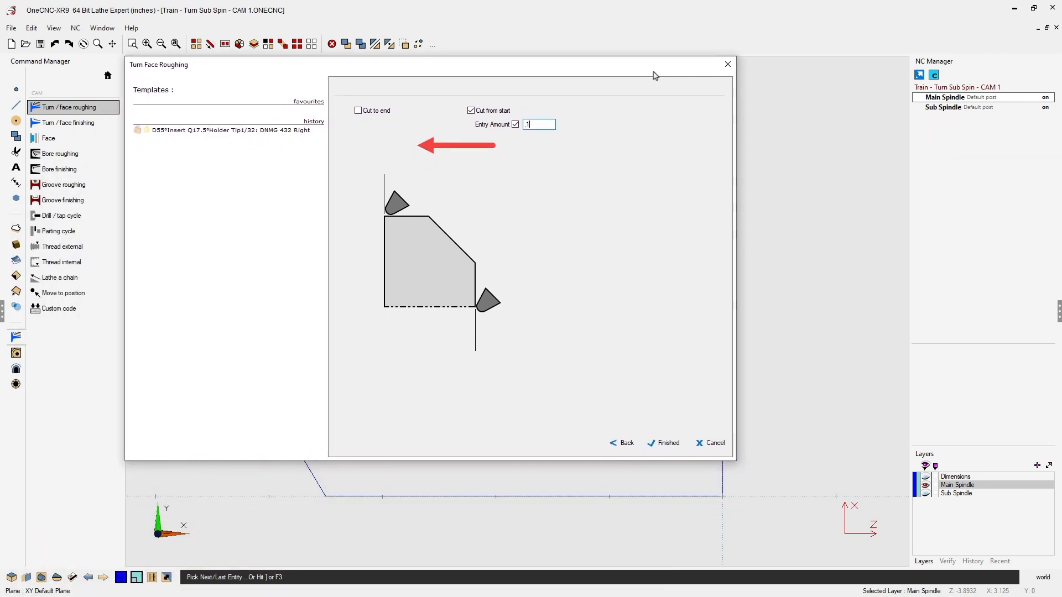
{"action": "left_click", "coordinate": [516, 124]}
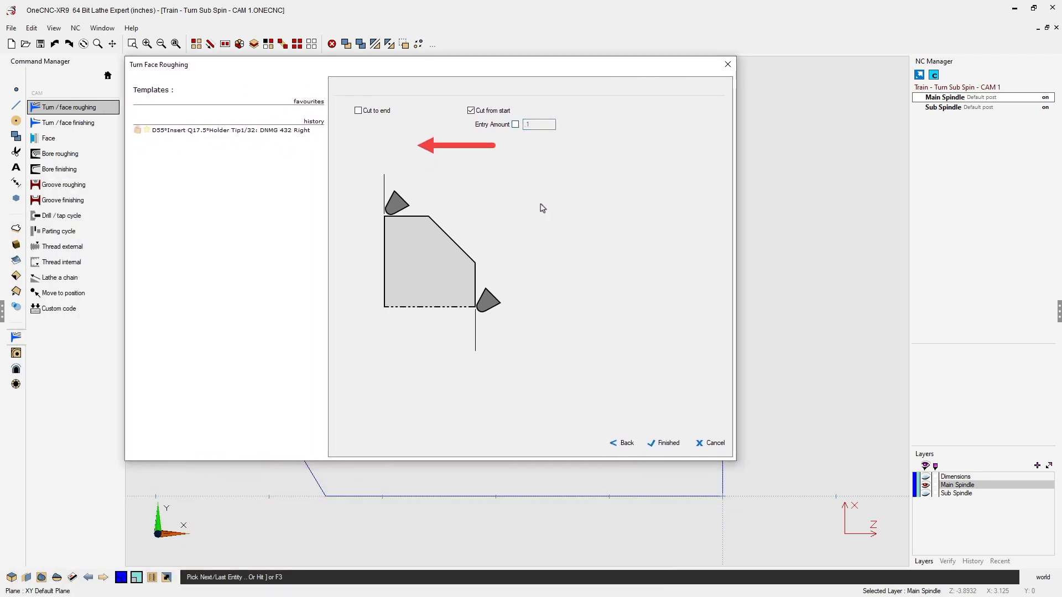
{"action": "left_click", "coordinate": [515, 124]}
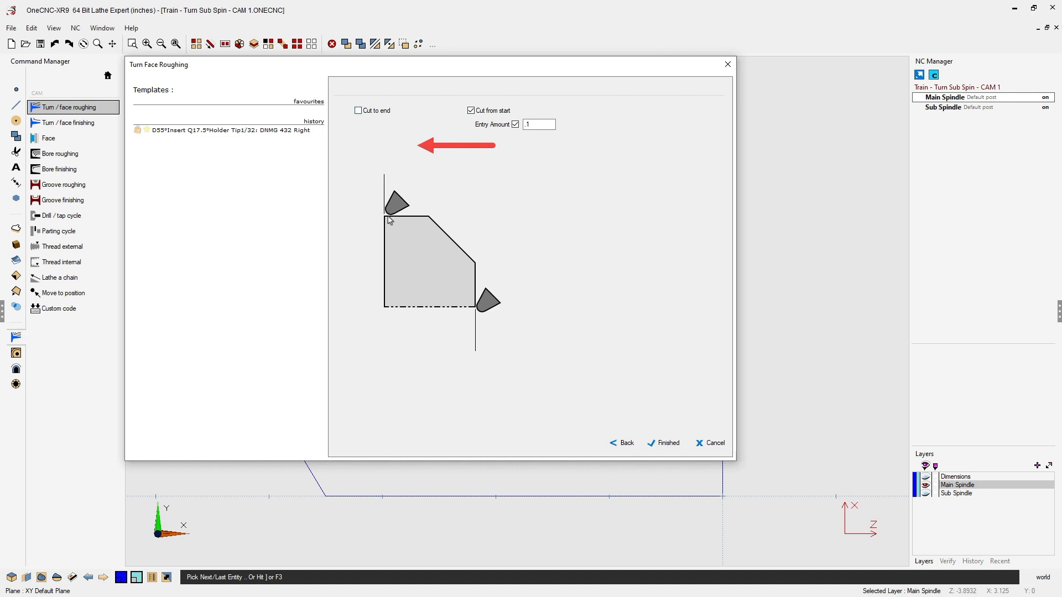
Enable Cut to end with an Overcut Amount of .1 and finish the turn/face roughing settings
{"action": "left_click", "coordinate": [358, 111]}
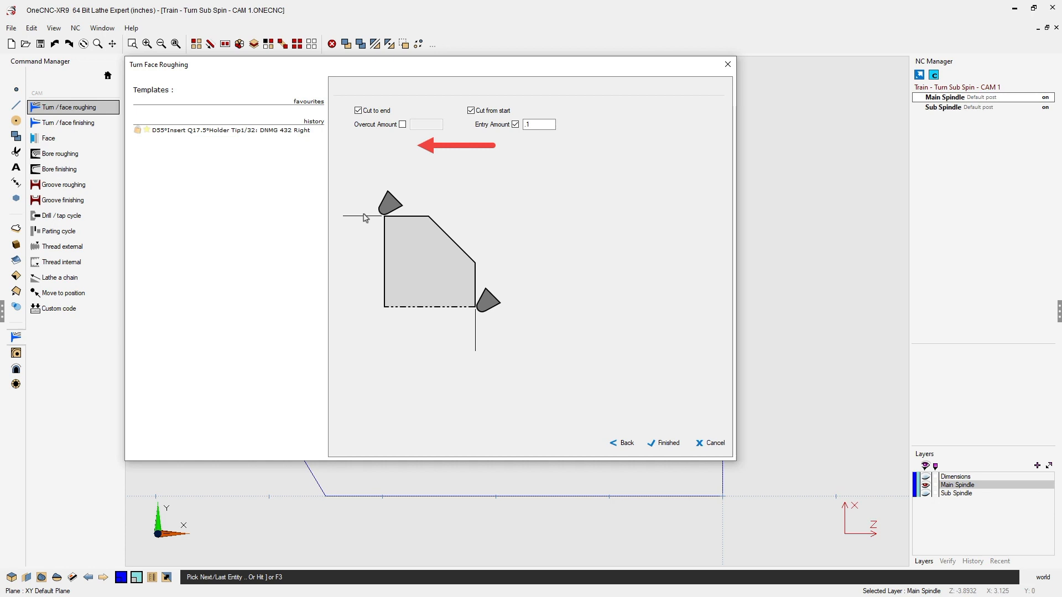
{"action": "left_click", "coordinate": [402, 125]}
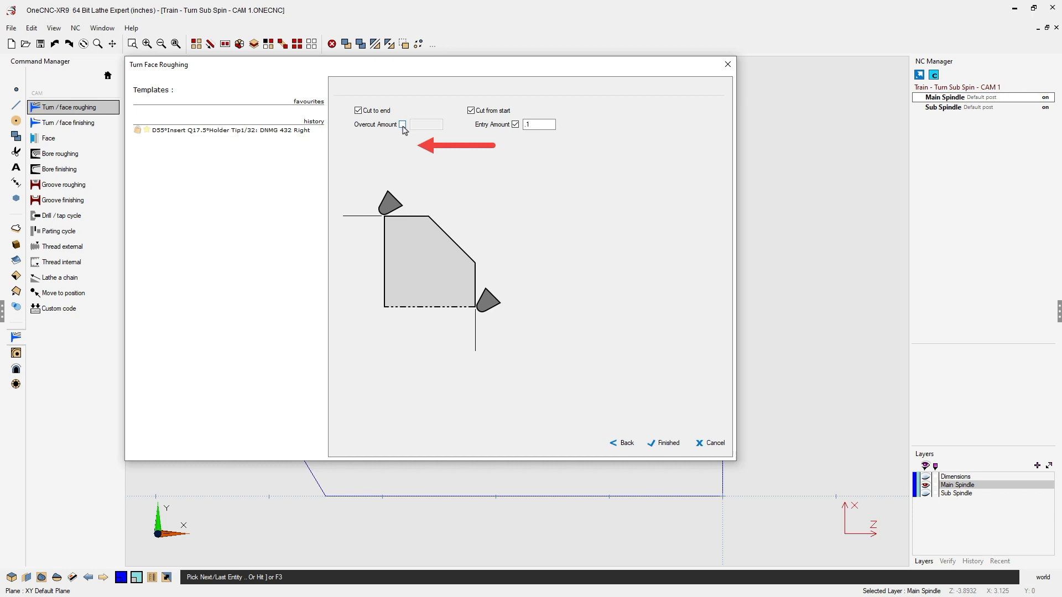
{"action": "left_click", "coordinate": [419, 125]}
{"action": "left_click", "coordinate": [672, 446]}
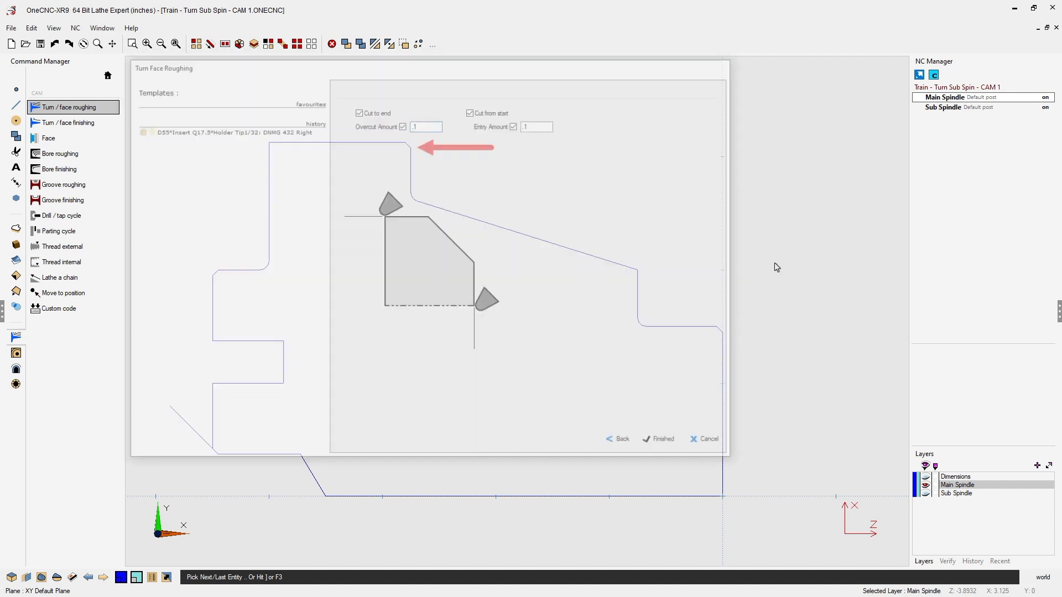